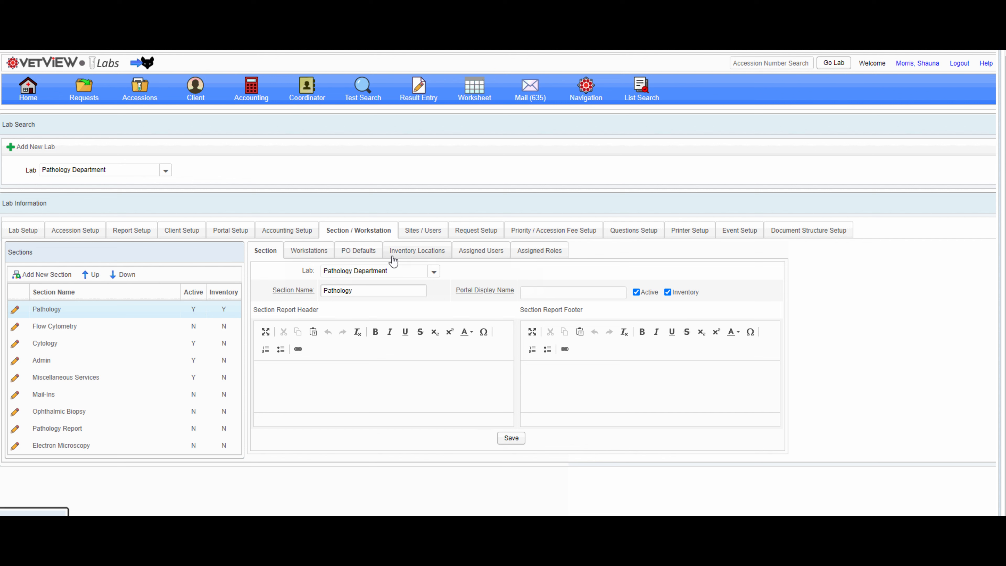
Set both the Direct Inquires To and Delivery Contact PO defaults of the Pathology section to the logged-in user's employee record.
{"action": "left_click", "coordinate": [368, 252]}
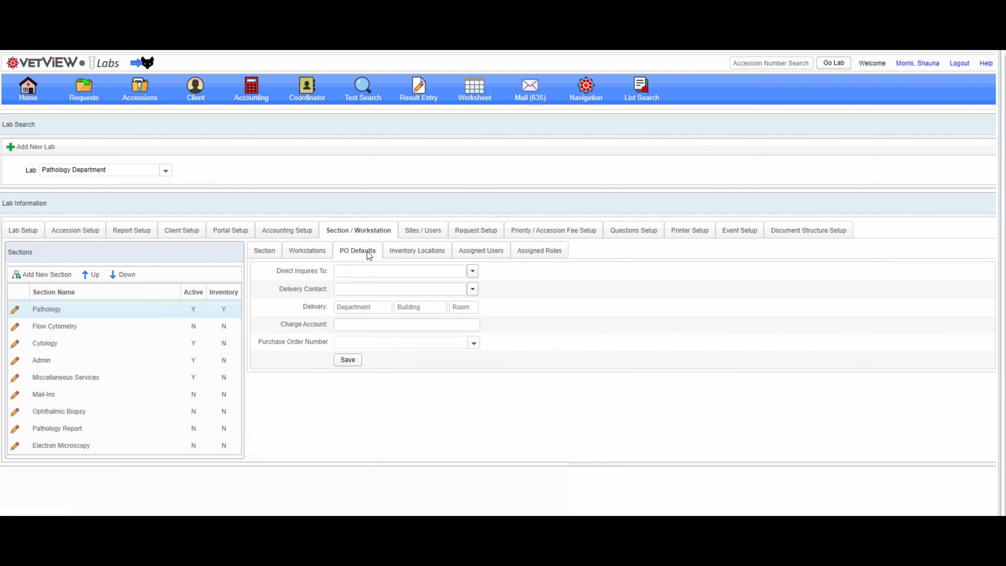
{"action": "left_click", "coordinate": [367, 272]}
{"action": "type", "text": "shauna"}
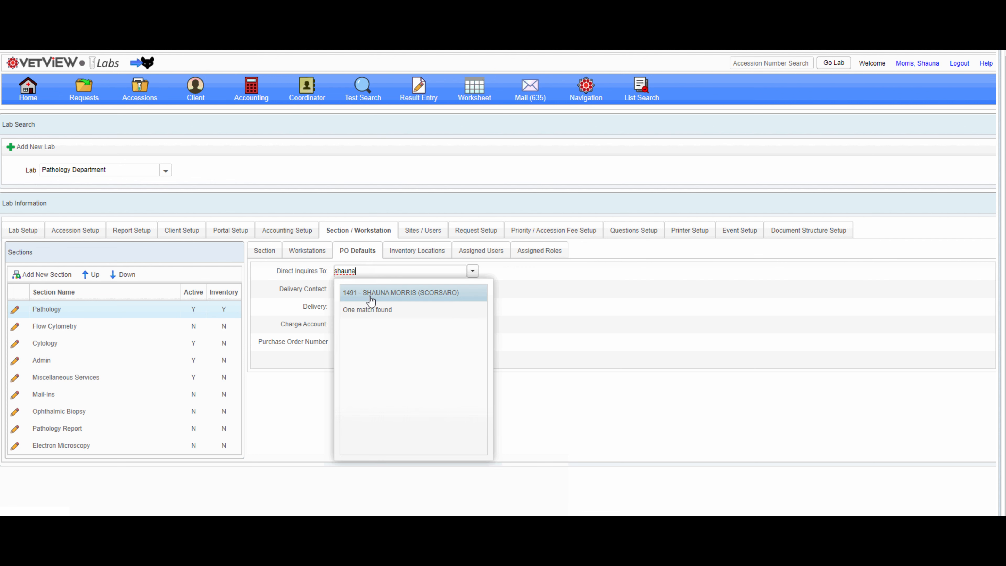
{"action": "left_click", "coordinate": [370, 296]}
{"action": "left_click", "coordinate": [371, 290]}
{"action": "type", "text": "shauna"}
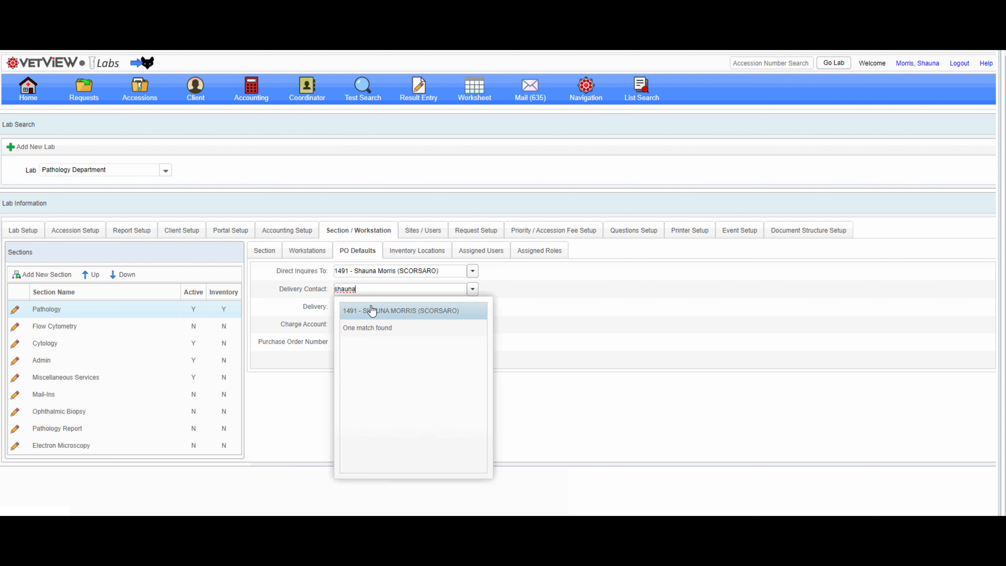
{"action": "left_click", "coordinate": [371, 311]}
Enter the PO delivery address as department 13, building A, room 89.
{"action": "left_click", "coordinate": [372, 306]}
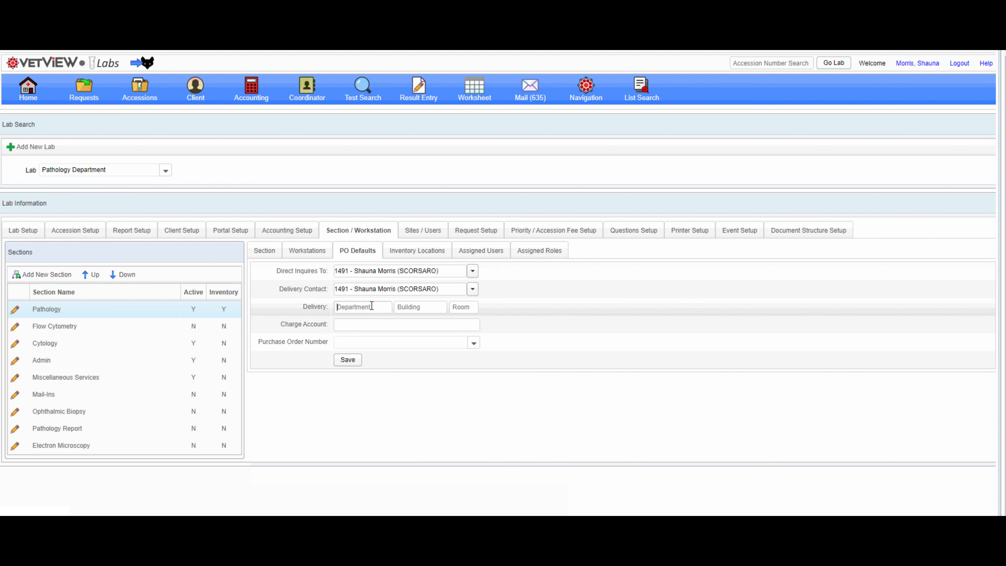
{"action": "type", "text": "13"}
{"action": "key", "text": "Tab"}
{"action": "type", "text": "A"}
{"action": "key", "text": "Tab"}
{"action": "type", "text": "89"}
Add an active storage inventory location named Pathology Storage.
{"action": "left_click", "coordinate": [419, 250]}
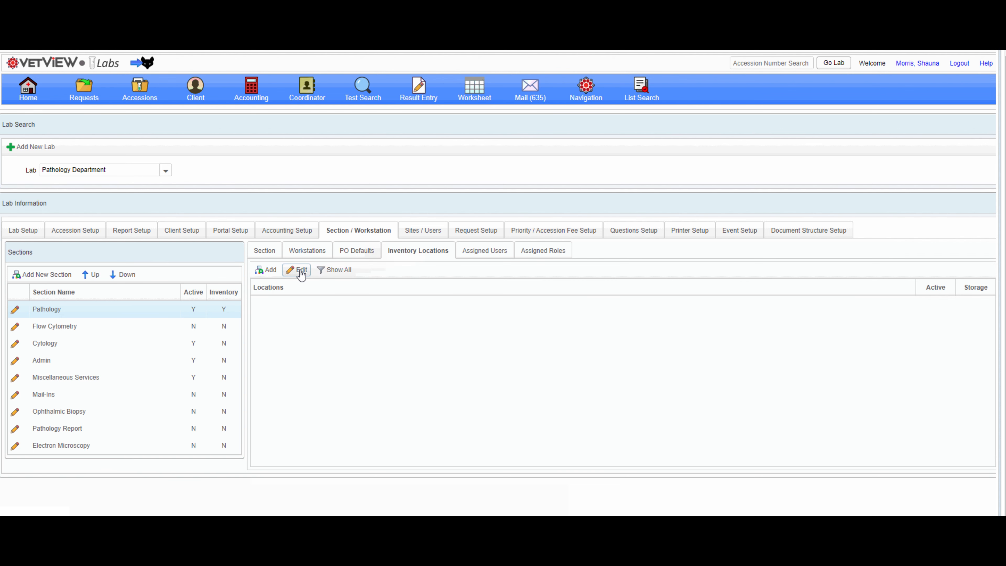
{"action": "left_click", "coordinate": [266, 271]}
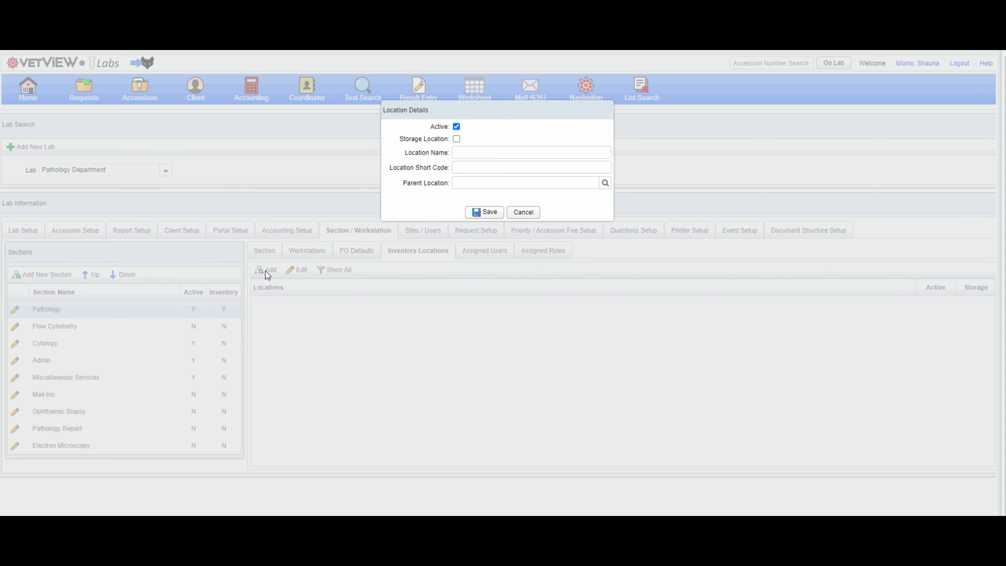
{"action": "left_click", "coordinate": [456, 139]}
{"action": "left_click", "coordinate": [457, 151]}
{"action": "type", "text": "Pathology Storage"}
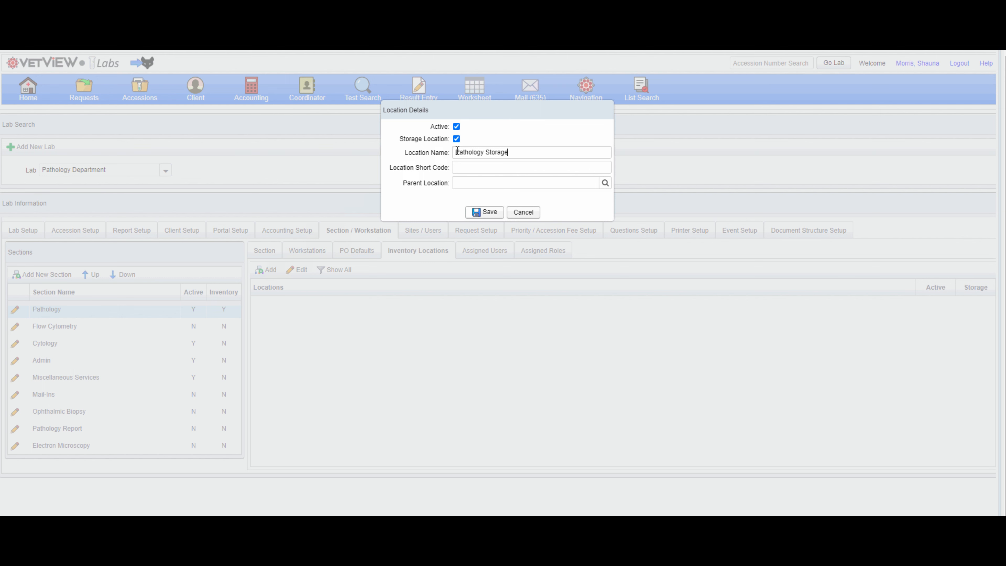
{"action": "left_click", "coordinate": [476, 213]}
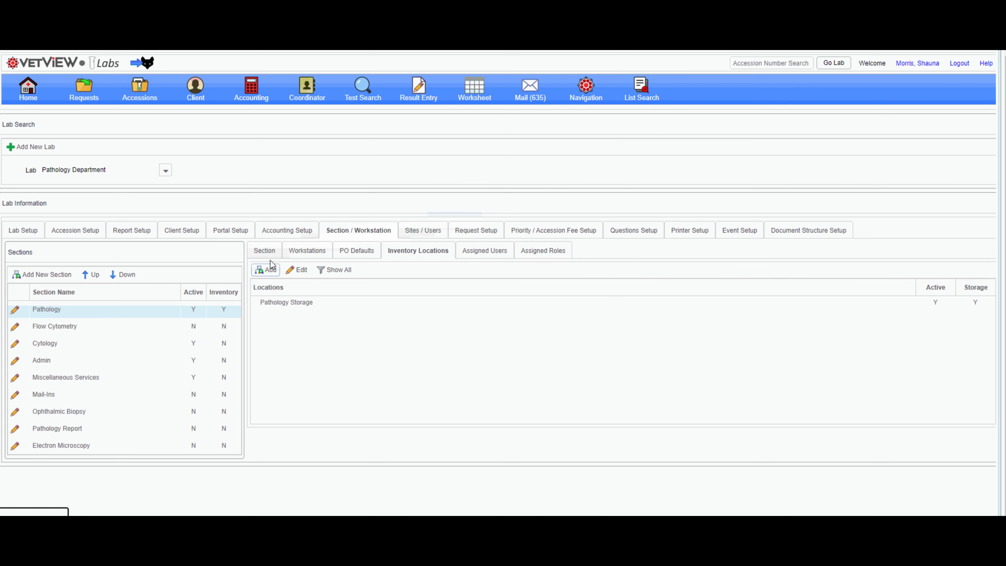
Add a storage inventory location named Pathology Shelf with Pathology Storage as its parent location.
{"action": "left_click", "coordinate": [271, 268]}
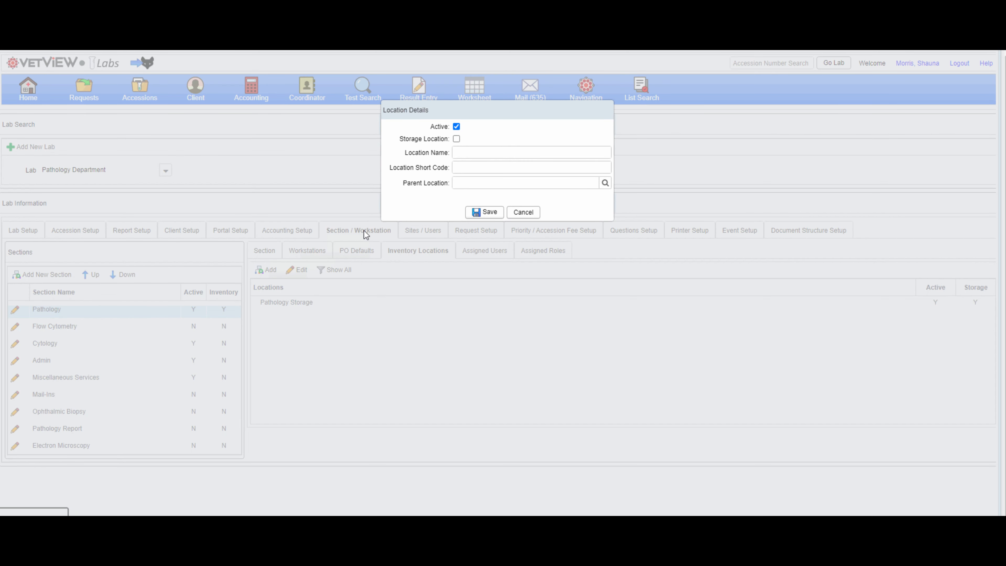
{"action": "left_click", "coordinate": [456, 138]}
{"action": "left_click", "coordinate": [460, 151]}
{"action": "type", "text": "Pathology Shelf"}
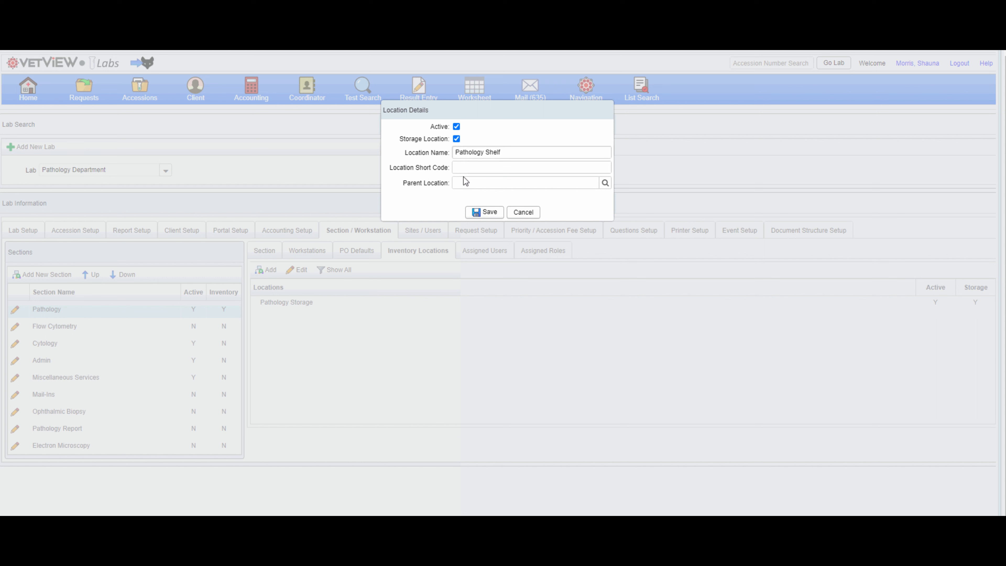
{"action": "left_click", "coordinate": [605, 183]}
{"action": "left_click", "coordinate": [510, 224]}
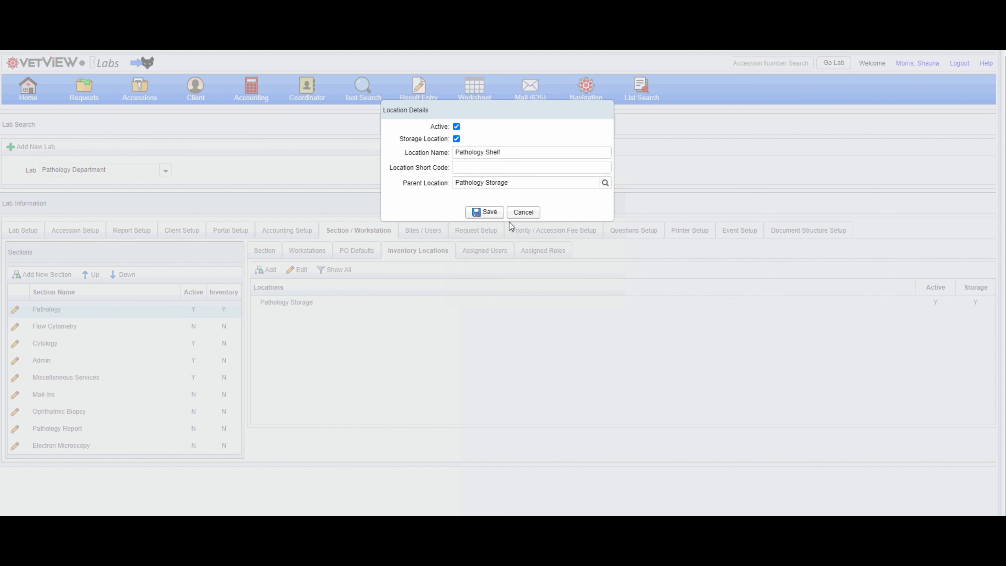
{"action": "left_click", "coordinate": [490, 216]}
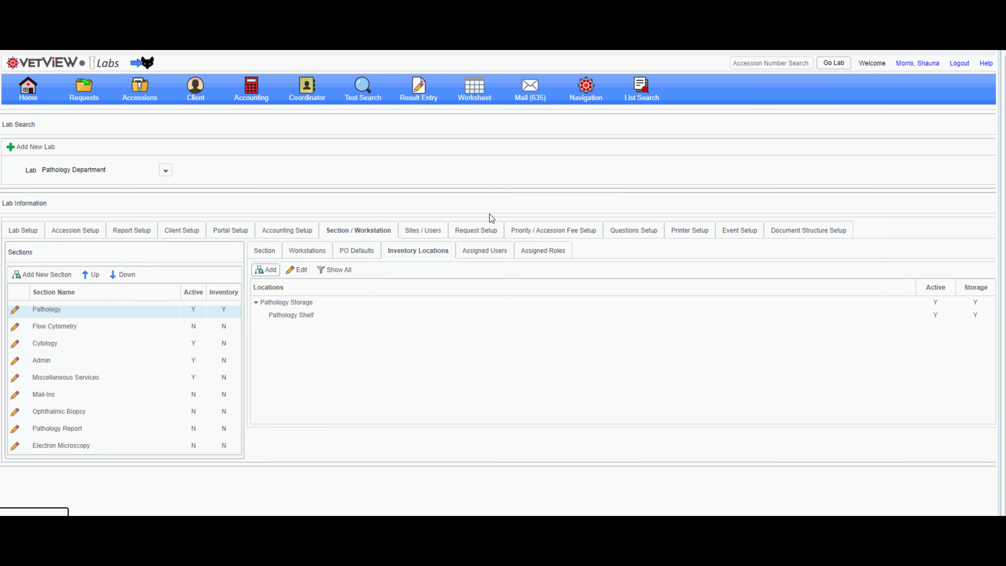
Assign the logged-in user's employee record to the section with Inventory, Inventory Transfers and Purchase Orders permissions.
{"action": "left_click", "coordinate": [487, 252]}
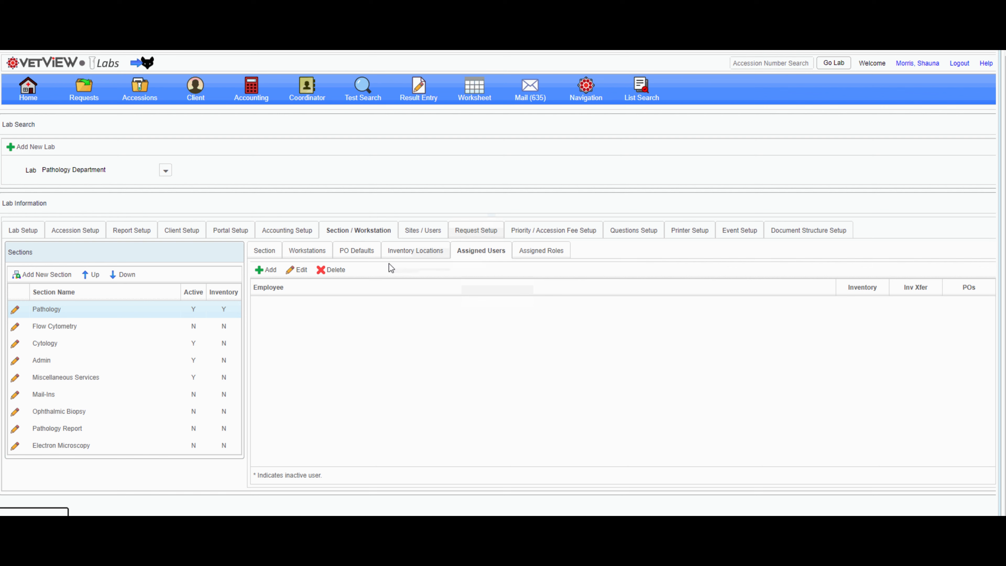
{"action": "left_click", "coordinate": [268, 272]}
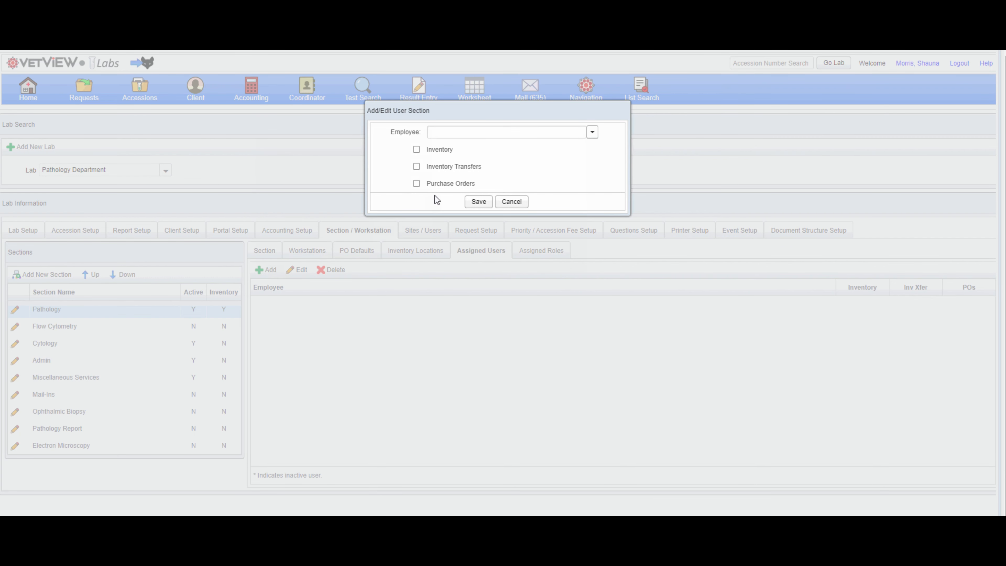
{"action": "type", "text": "shuna"}
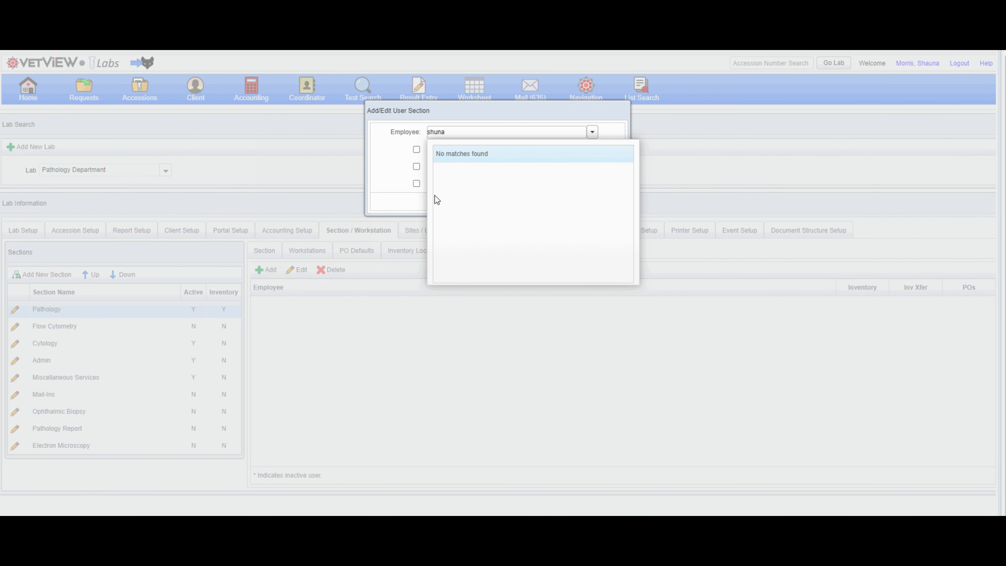
{"action": "key", "text": "BackSpace"}
{"action": "key", "text": "BackSpace"}
{"action": "key", "text": "BackSpace"}
{"action": "type", "text": "aun"}
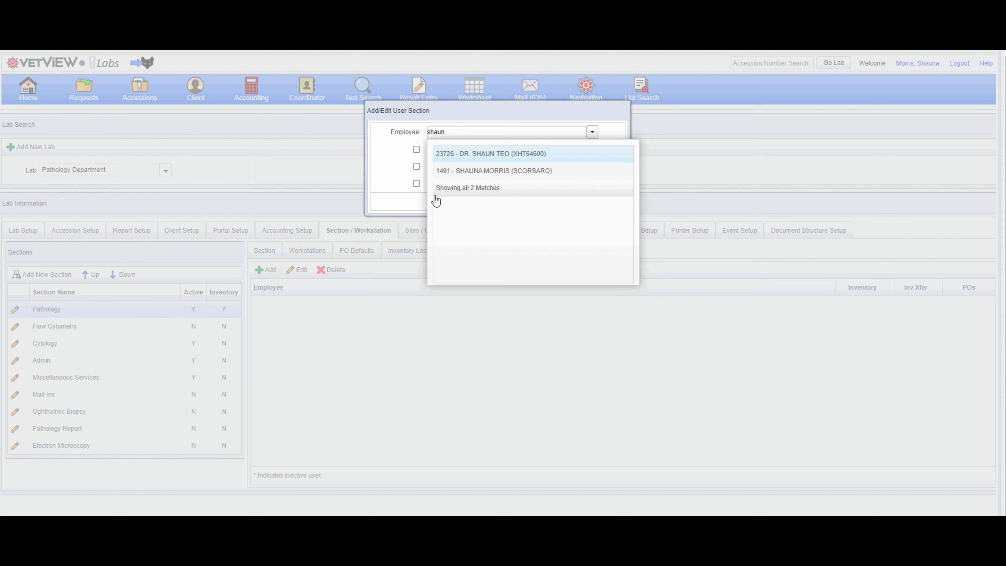
{"action": "left_click", "coordinate": [460, 171]}
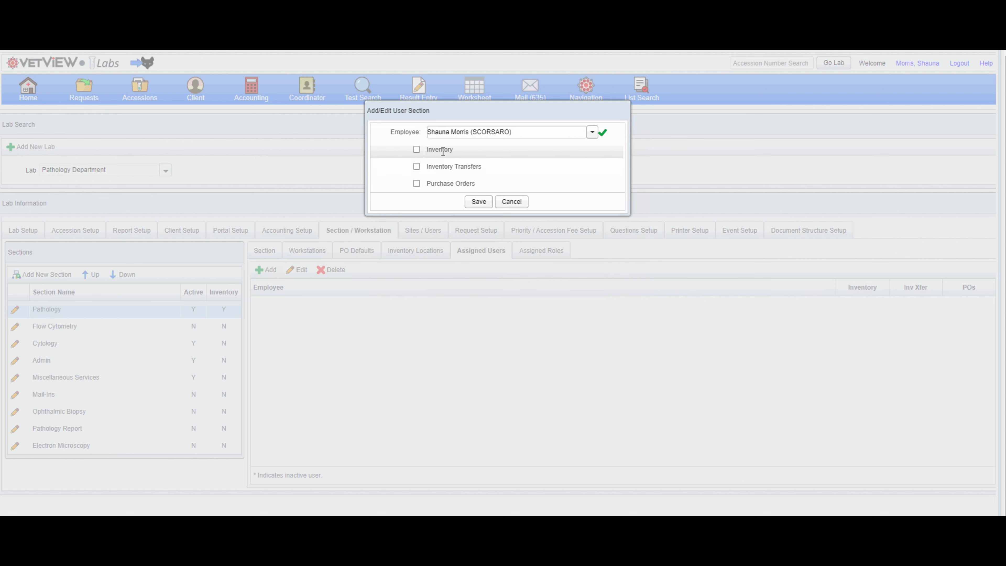
{"action": "left_click", "coordinate": [416, 150]}
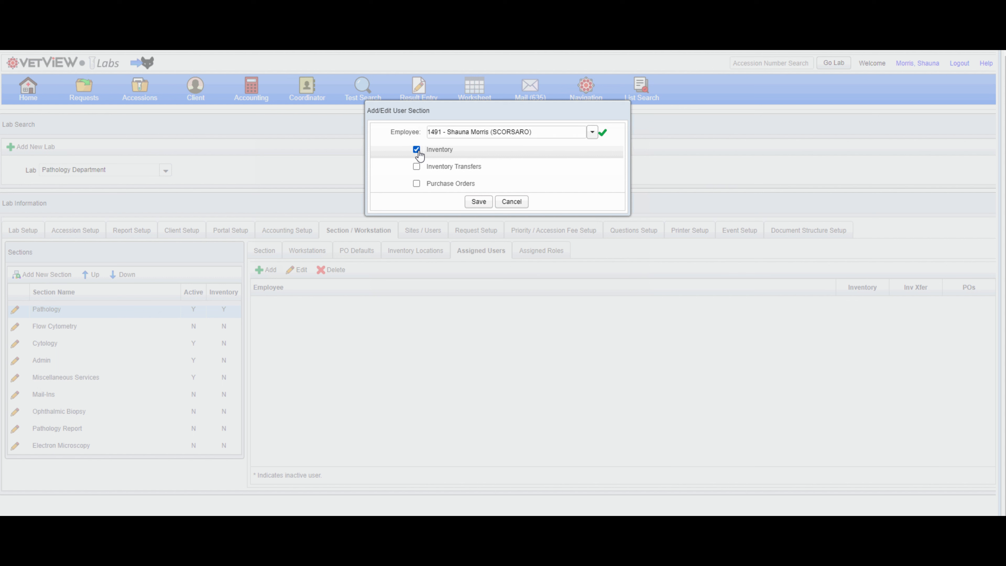
{"action": "left_click", "coordinate": [416, 168]}
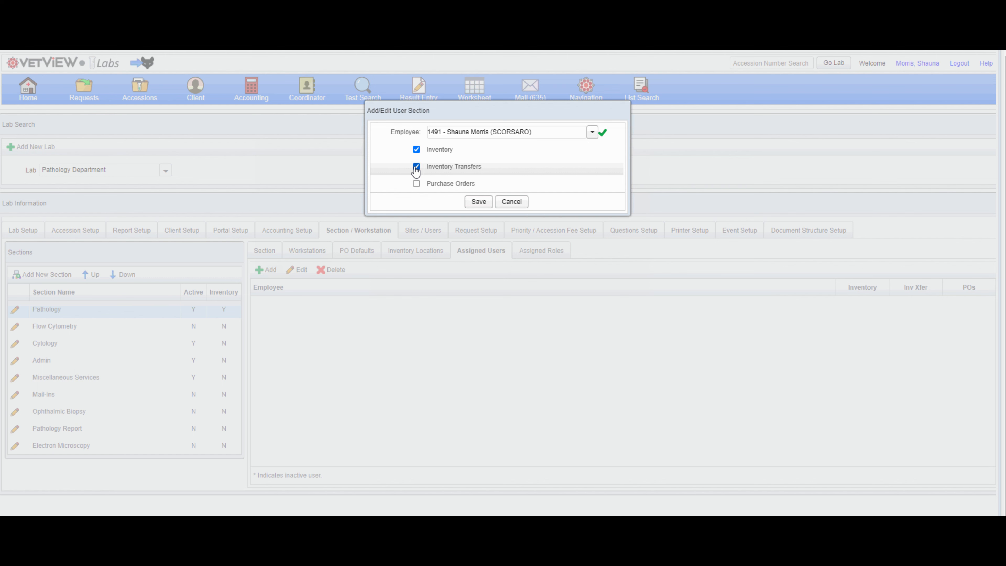
{"action": "left_click", "coordinate": [416, 186]}
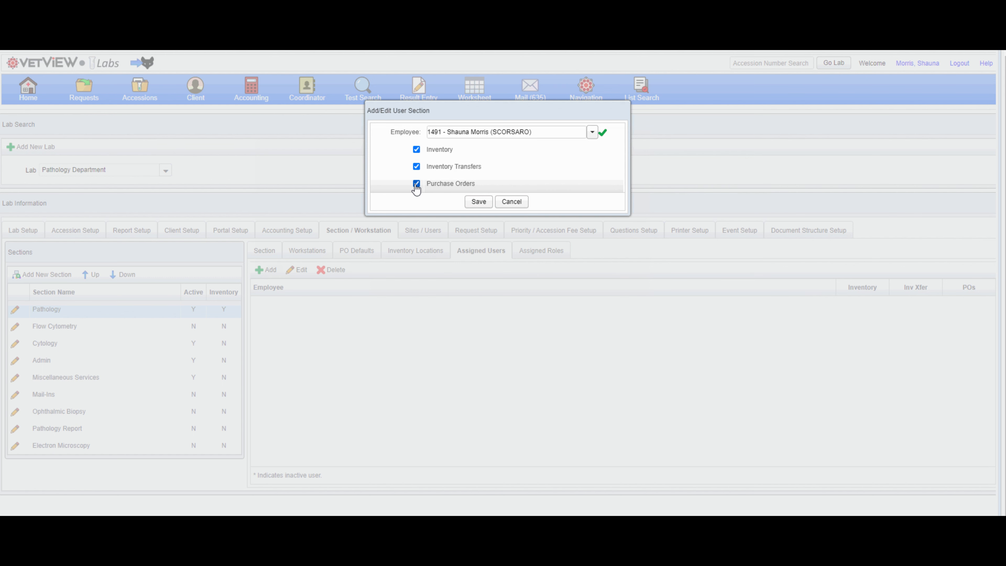
{"action": "left_click", "coordinate": [478, 202]}
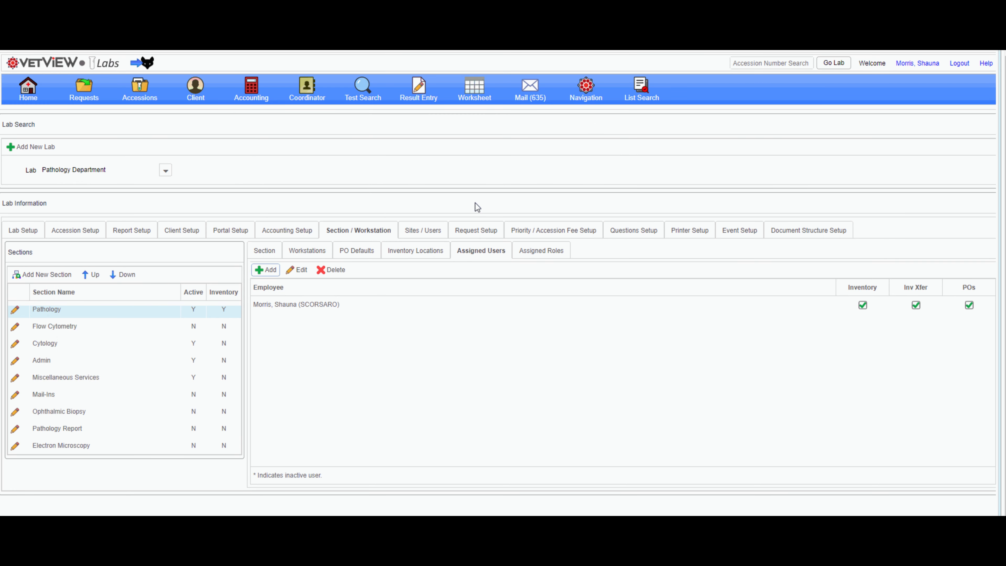
Assign the Lab Manager role to the section with Inventory, Inventory Transfers and Purchase Orders permissions.
{"action": "left_click", "coordinate": [528, 256]}
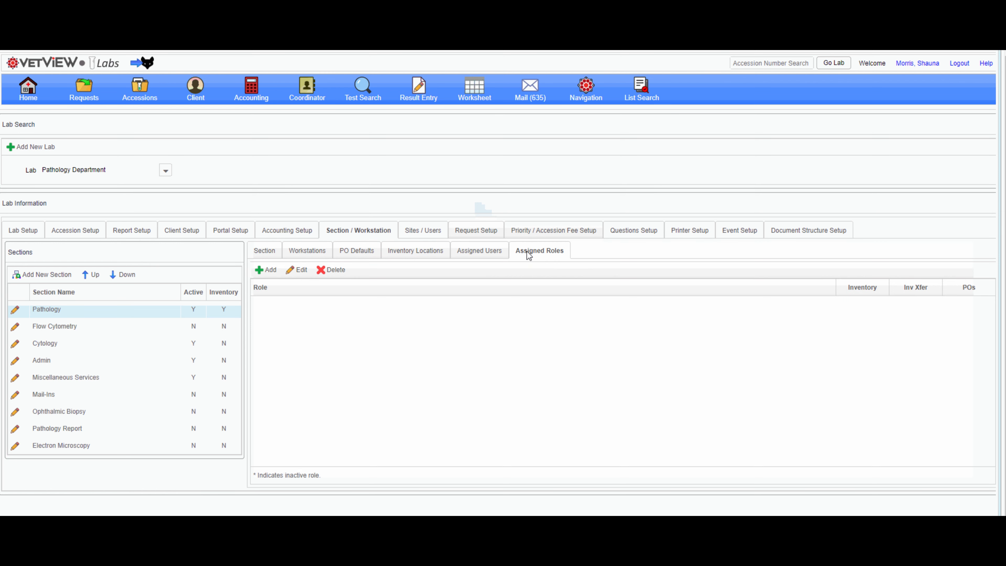
{"action": "left_click", "coordinate": [269, 270]}
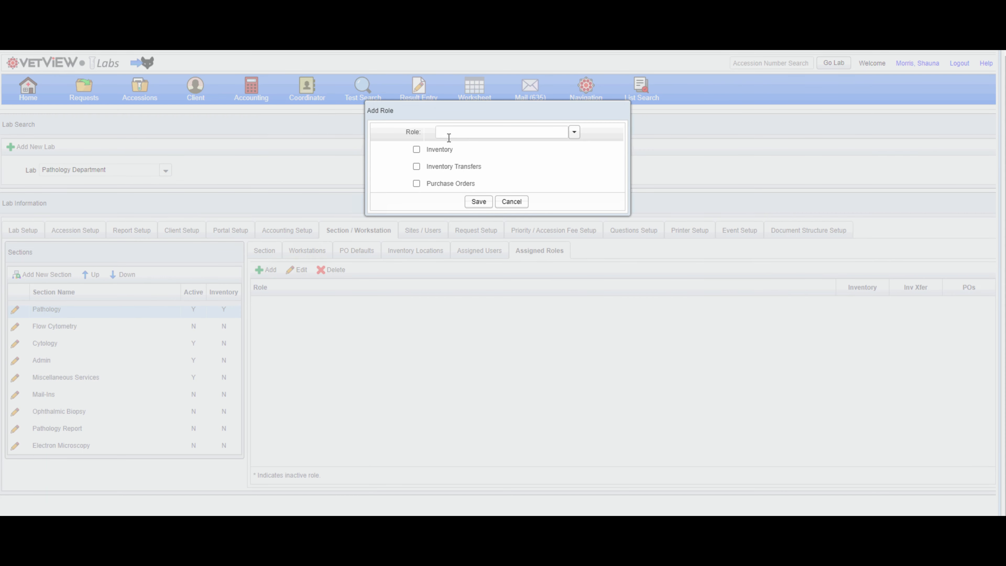
{"action": "left_click", "coordinate": [451, 133]}
{"action": "type", "text": "Lab"}
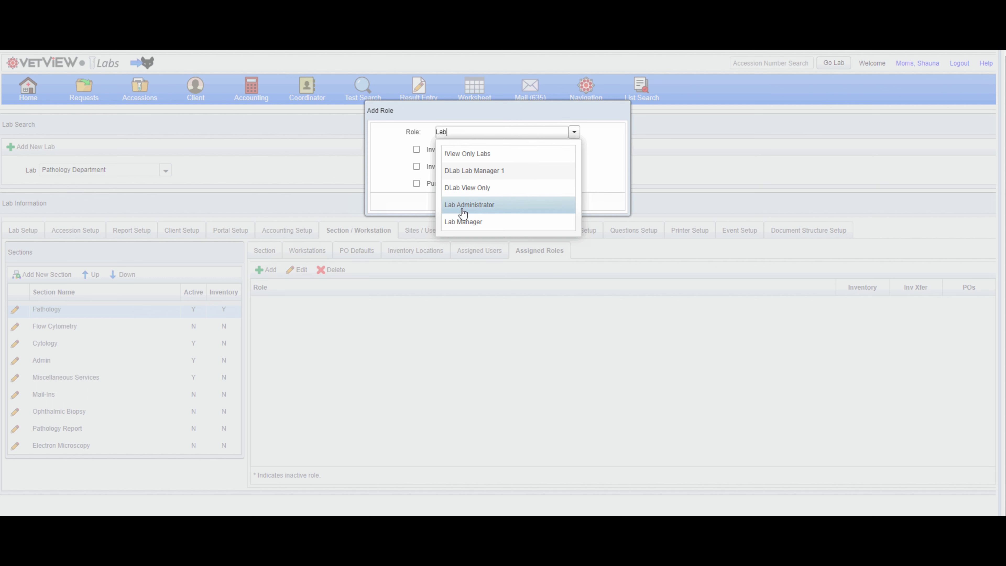
{"action": "left_click", "coordinate": [463, 222]}
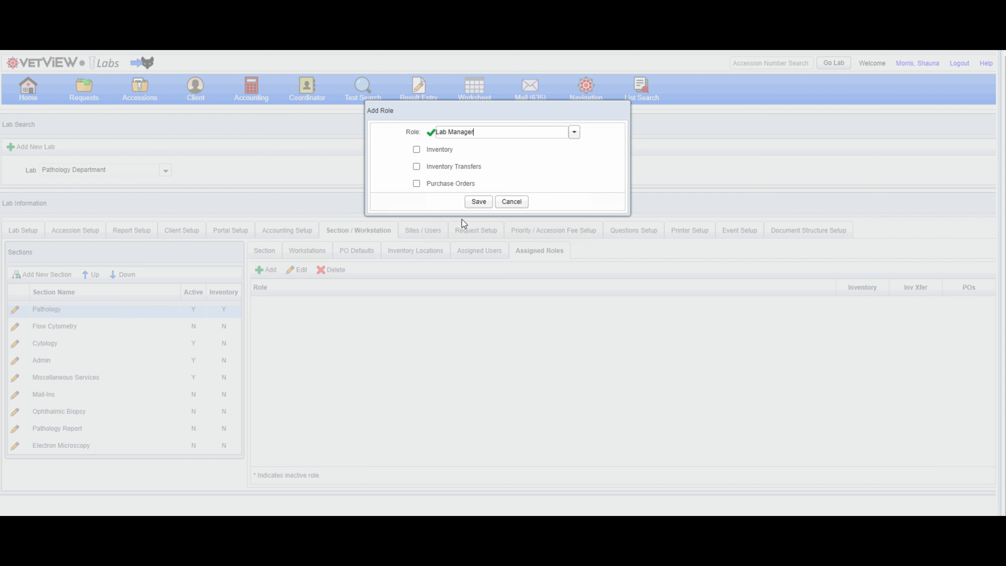
{"action": "left_click", "coordinate": [416, 150]}
{"action": "left_click", "coordinate": [416, 167]}
{"action": "left_click", "coordinate": [416, 184]}
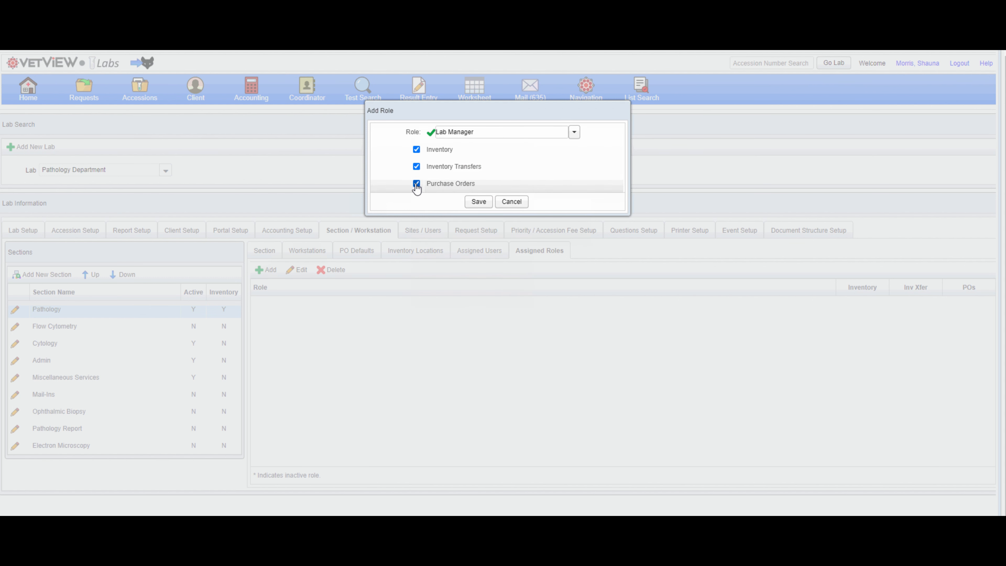
{"action": "left_click", "coordinate": [479, 202]}
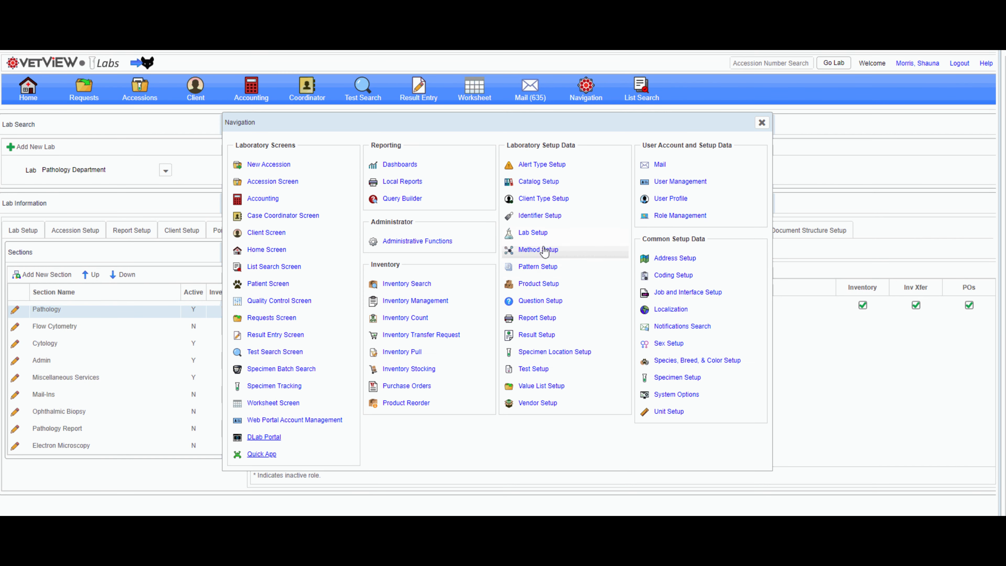
Start a new product in Product Setup on line 400 - Pathology Department Mail-In Services with the next sequence number.
{"action": "left_click", "coordinate": [531, 284]}
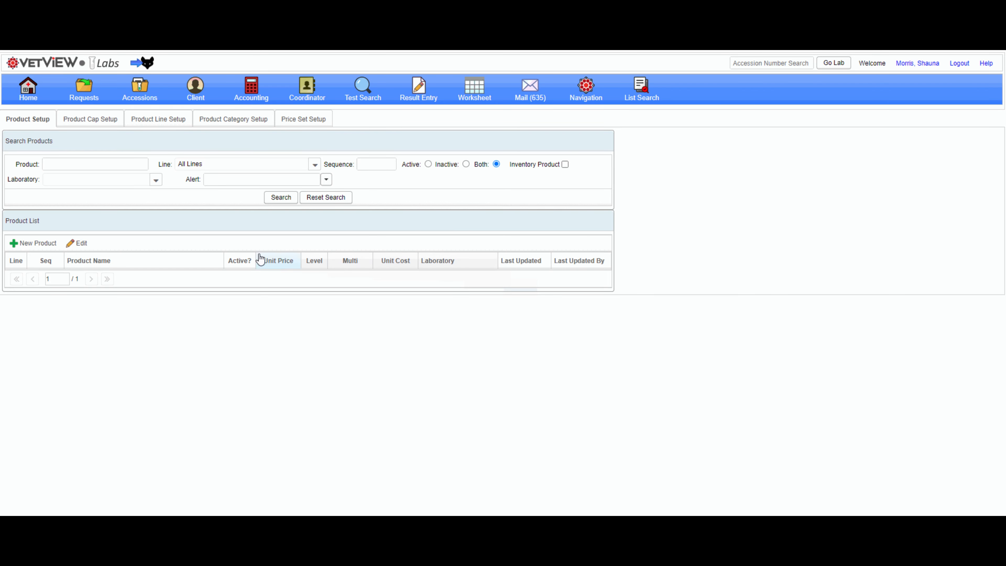
{"action": "left_click", "coordinate": [43, 247]}
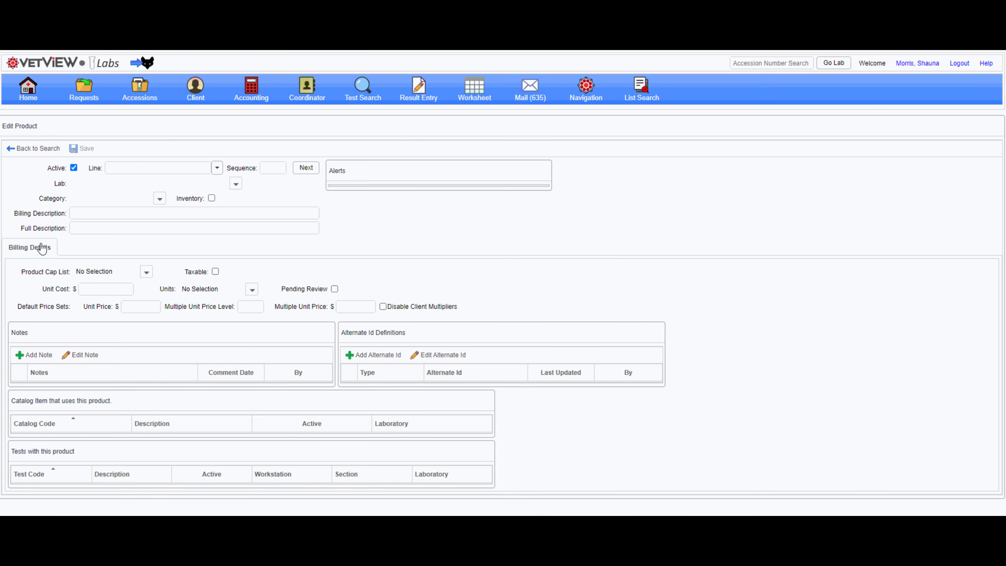
{"action": "left_click", "coordinate": [217, 168]}
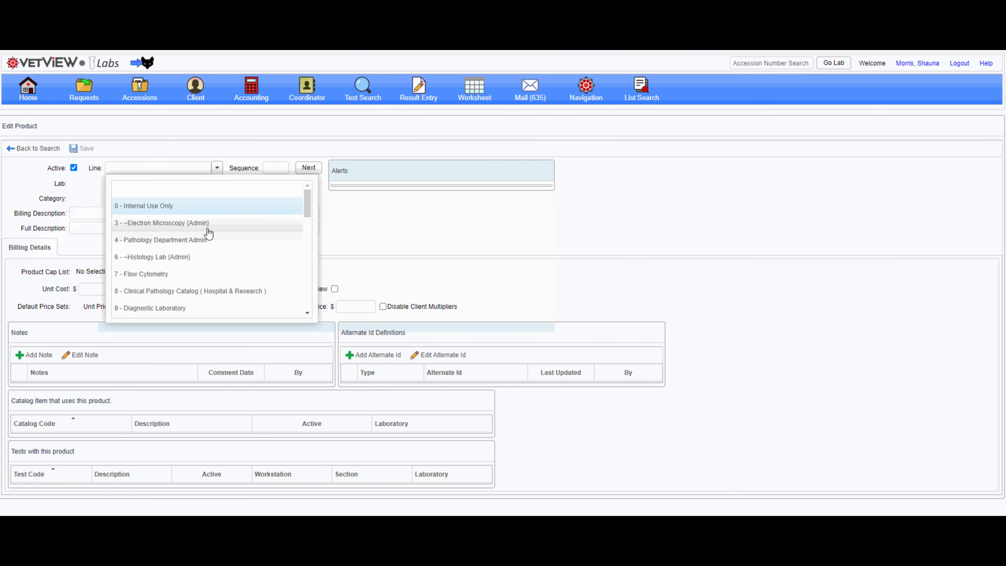
{"action": "scroll", "coordinate": [209, 234], "scroll_direction": "down", "scroll_amount": 10}
{"action": "scroll", "coordinate": [199, 258], "scroll_direction": "down", "scroll_amount": 3}
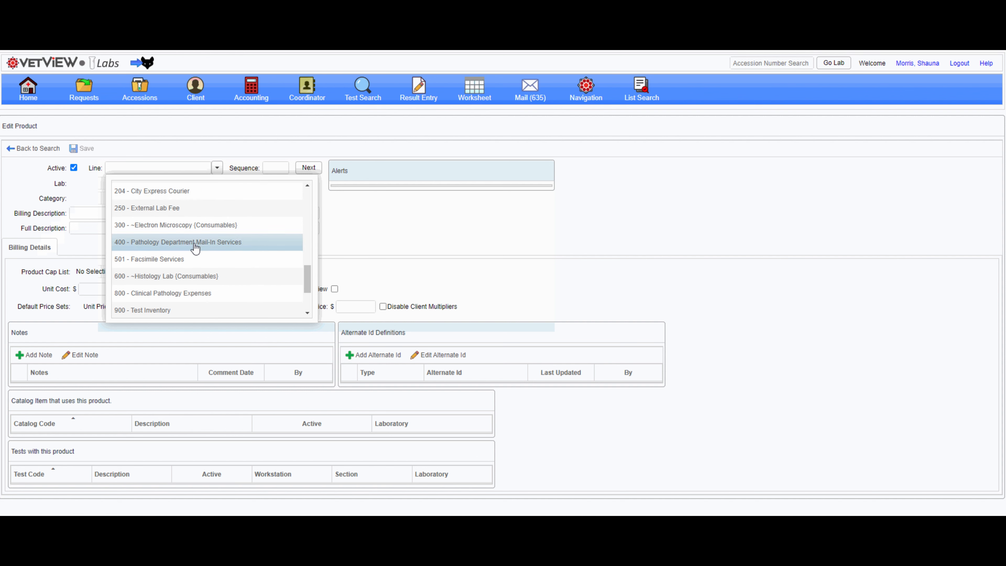
{"action": "left_click", "coordinate": [195, 247]}
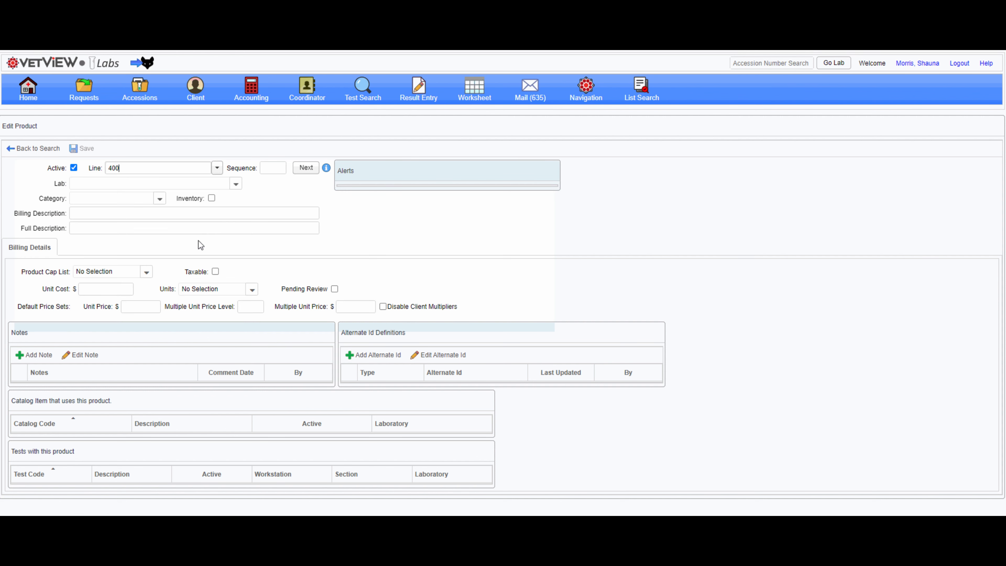
{"action": "left_click", "coordinate": [298, 171]}
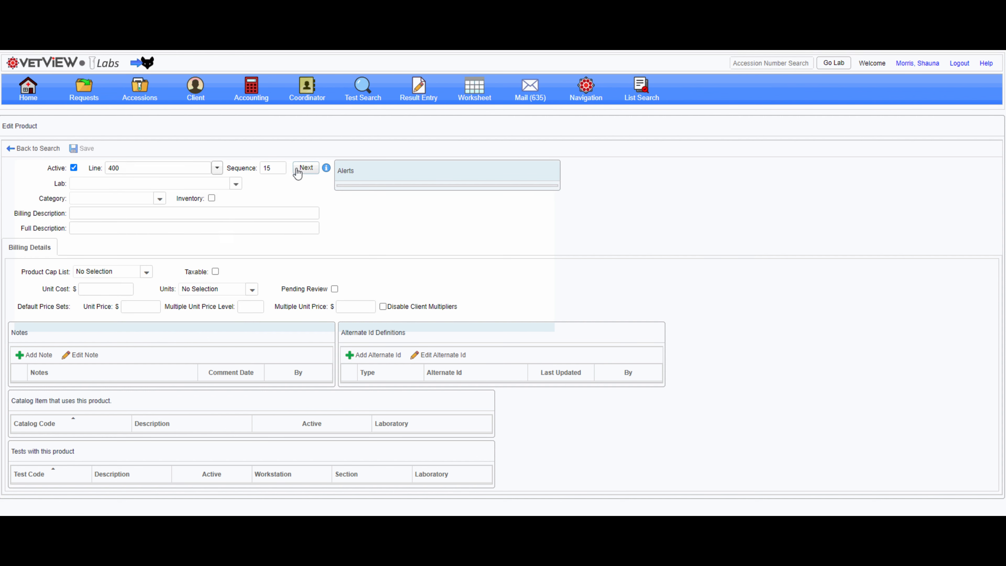
Set the new product's lab to Pathology Department and category to I - Inventory, and mark it as an inventory item.
{"action": "left_click", "coordinate": [235, 184]}
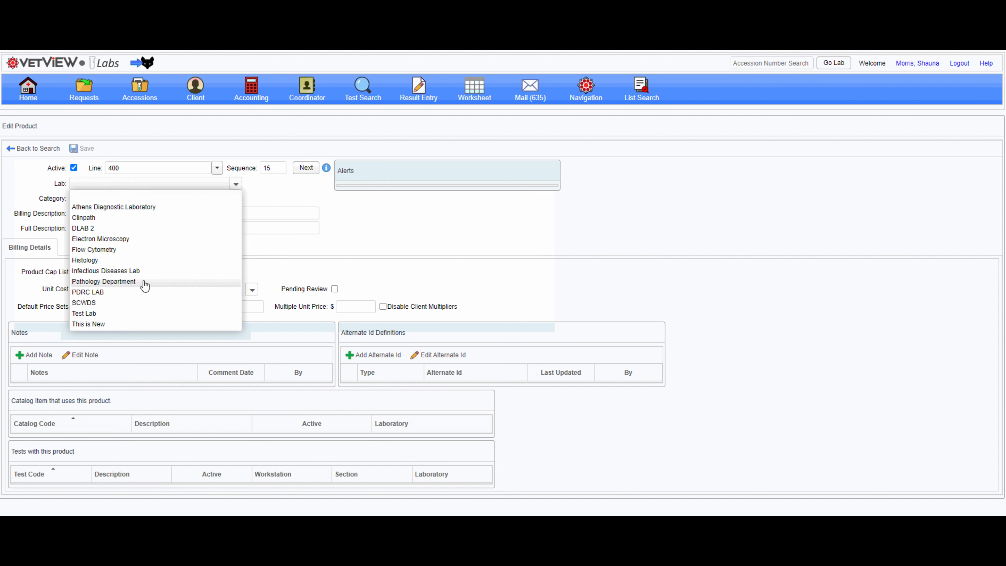
{"action": "left_click", "coordinate": [141, 283]}
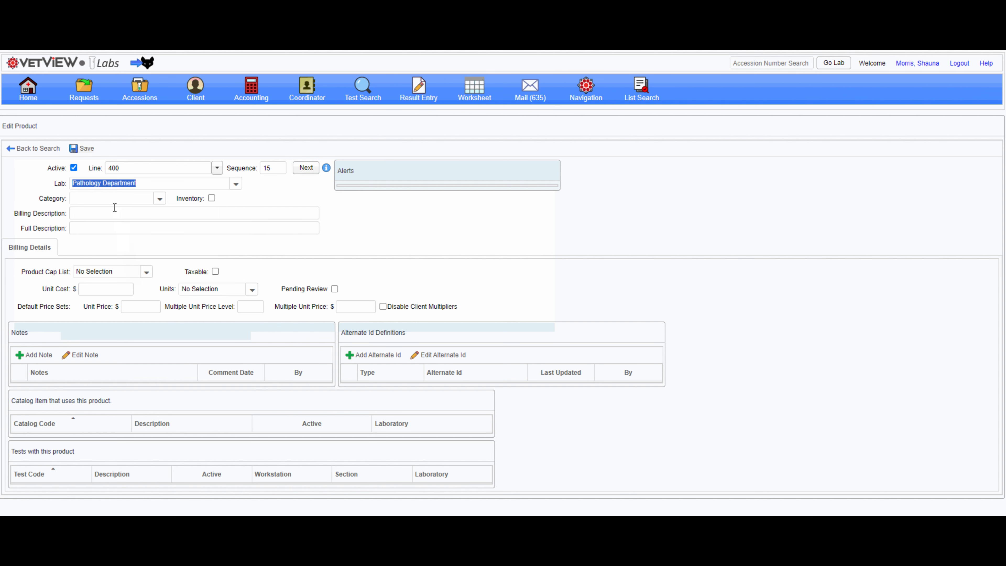
{"action": "left_click", "coordinate": [159, 198]}
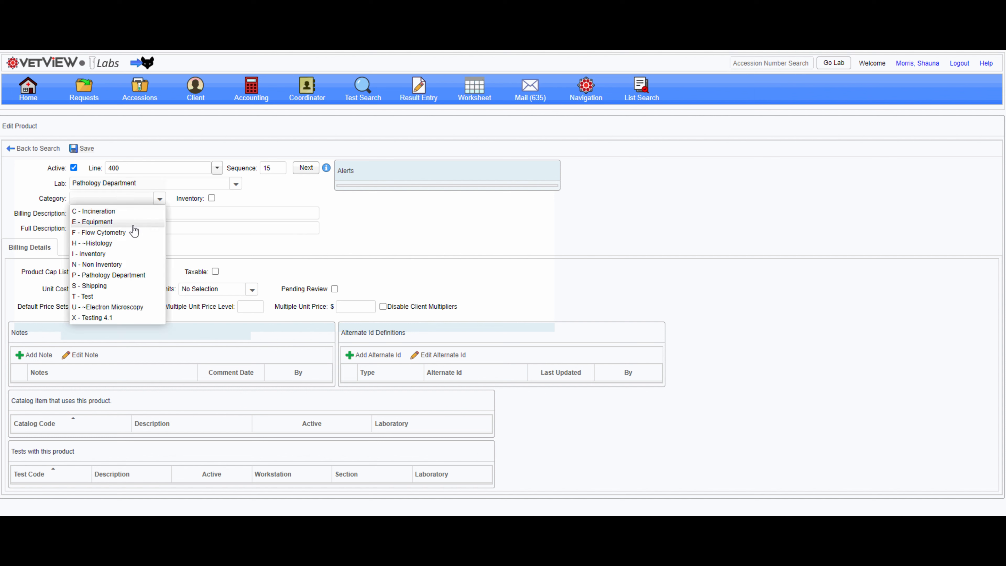
{"action": "left_click", "coordinate": [122, 254]}
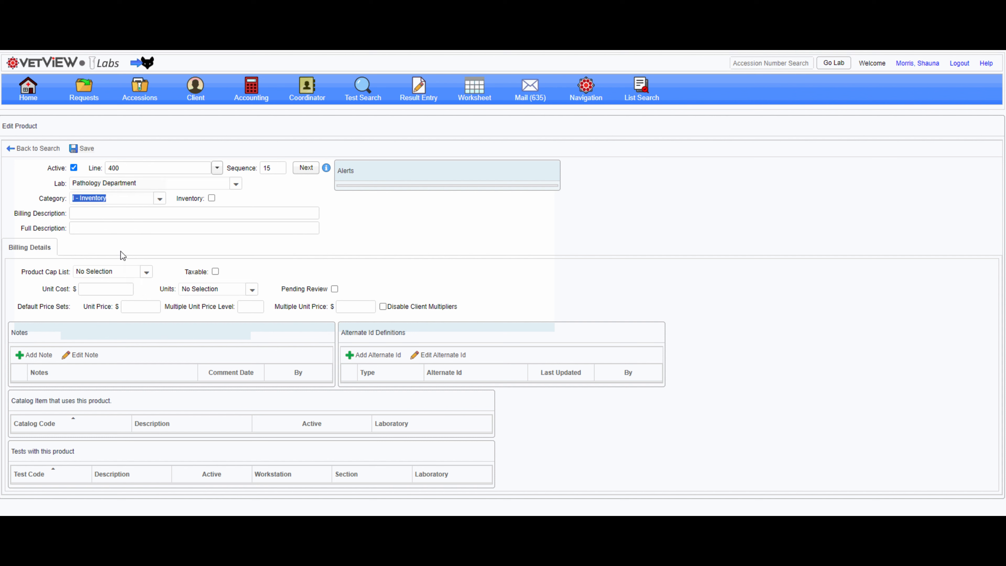
{"action": "left_click", "coordinate": [212, 198]}
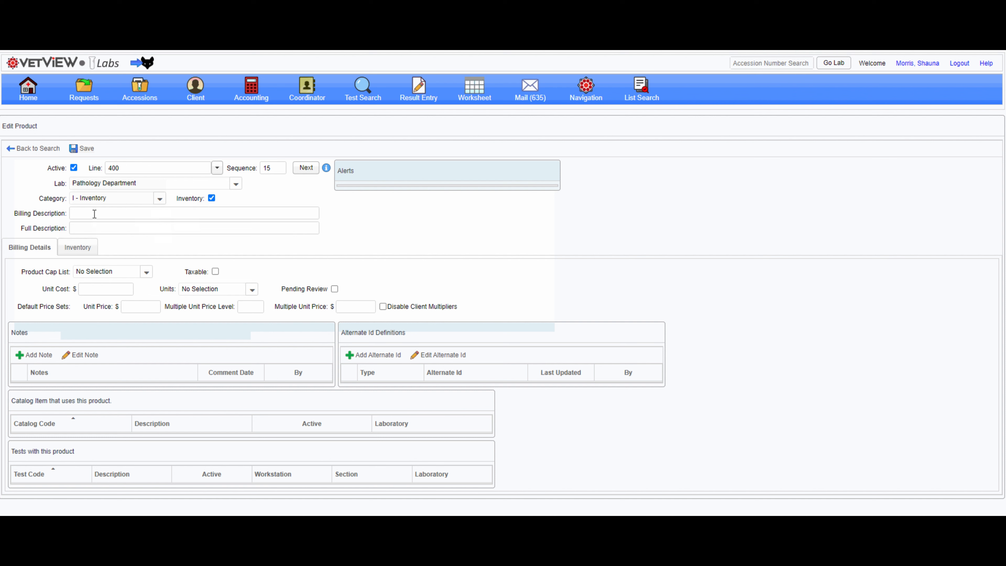
Enter Path Test Kit as the billing description and try to save the product.
{"action": "type", "text": "Path Test Kit"}
{"action": "left_click", "coordinate": [83, 149]}
Set the unit cost to 85, unit price to 5 and multiple unit price level to 1, then save the product.
{"action": "left_click", "coordinate": [86, 287]}
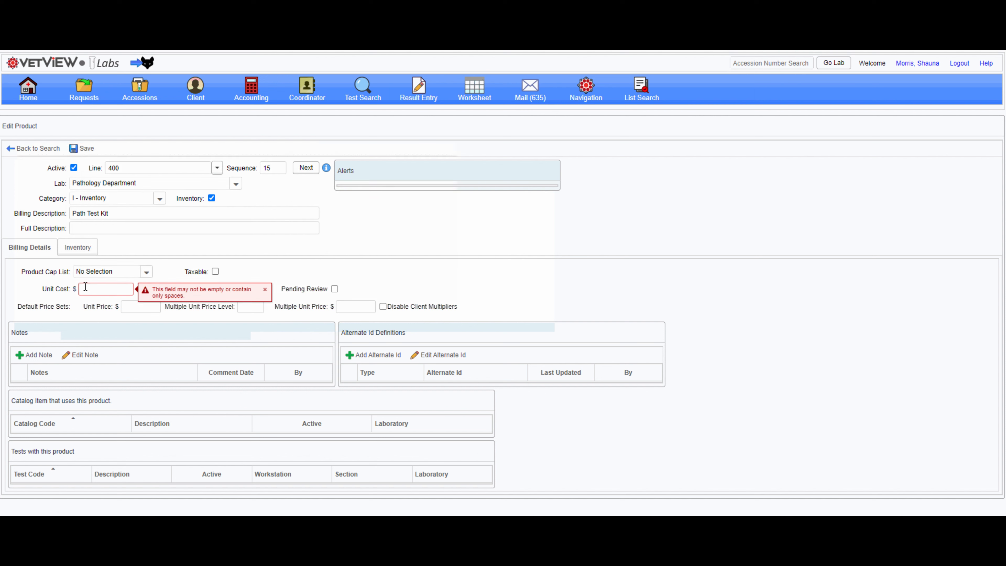
{"action": "type", "text": "85"}
{"action": "left_click", "coordinate": [128, 306]}
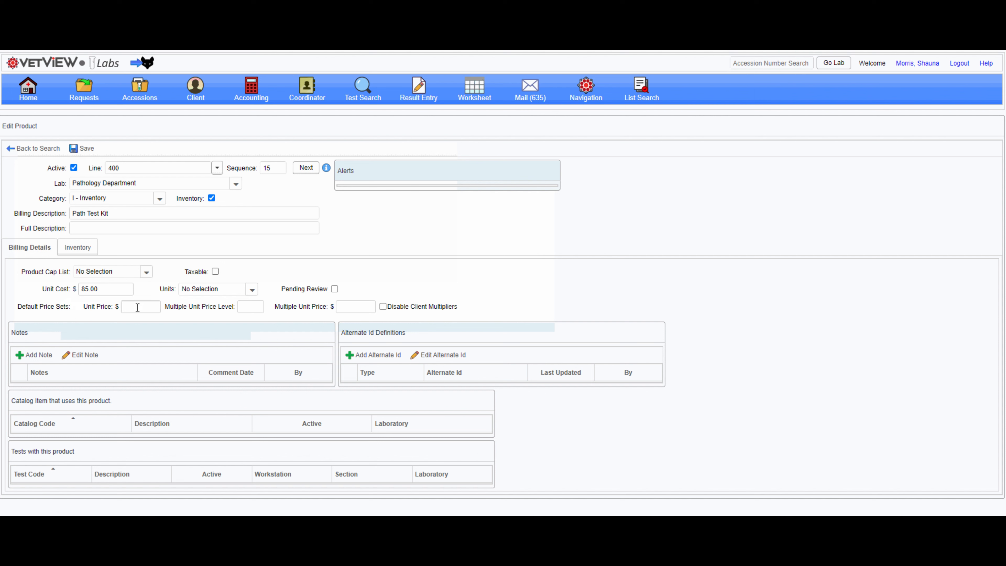
{"action": "type", "text": "5"}
{"action": "key", "text": "Tab"}
{"action": "type", "text": "1"}
{"action": "key", "text": "Tab"}
{"action": "left_click", "coordinate": [85, 149]}
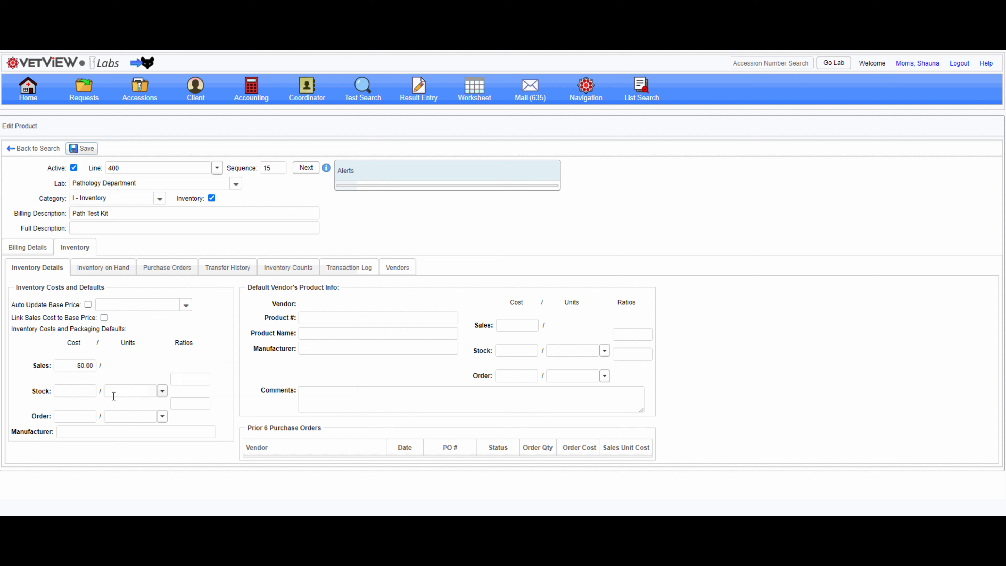
Set the product's order unit to CS - CASE with a stock-to-order ratio of 10.
{"action": "left_click", "coordinate": [77, 418]}
{"action": "left_click", "coordinate": [141, 416]}
{"action": "type", "text": "case"}
{"action": "left_click", "coordinate": [135, 432]}
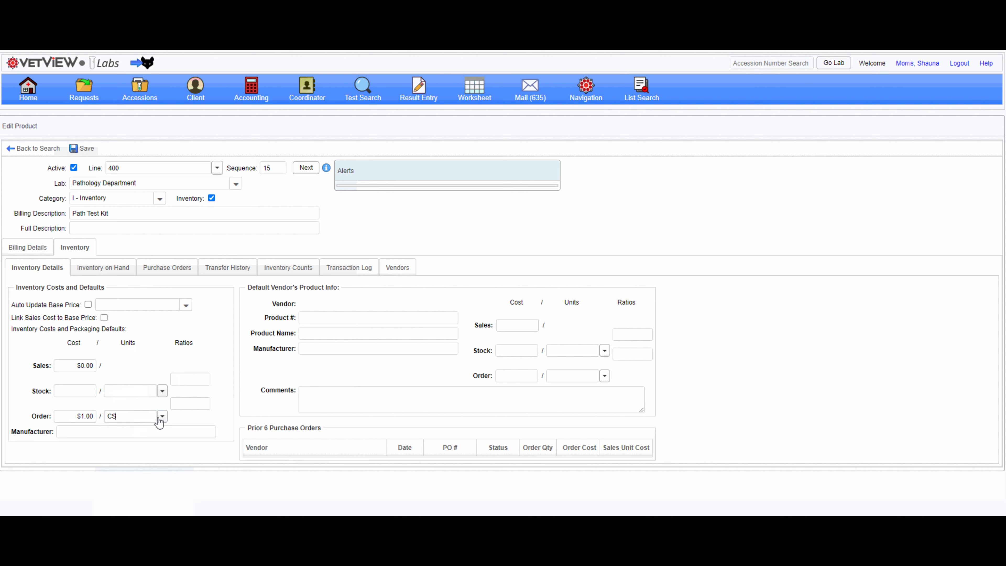
{"action": "left_click", "coordinate": [180, 403]}
{"action": "type", "text": "10"}
Set the product's stock unit to EA - Each with a sales-to-stock ratio of 1.
{"action": "left_click", "coordinate": [134, 390]}
{"action": "type", "text": "ead"}
{"action": "left_click", "coordinate": [135, 414]}
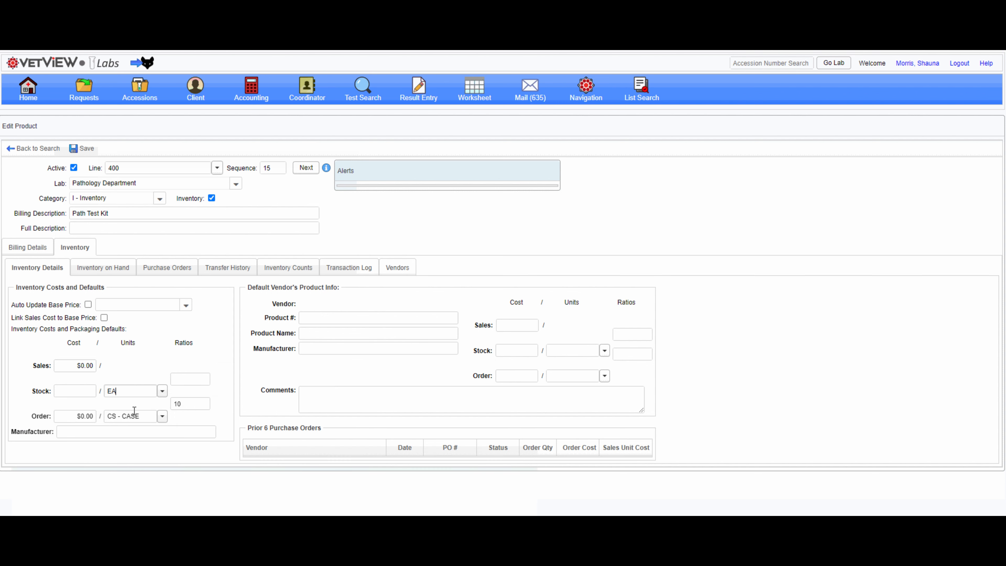
{"action": "left_click", "coordinate": [181, 379]}
{"action": "type", "text": "1"}
{"action": "left_click", "coordinate": [225, 390]}
Set the product's order cost to 88 and save the product.
{"action": "left_click_drag", "start_coordinate": [70, 416], "coordinate": [99, 417]}
{"action": "type", "text": "88"}
{"action": "left_click", "coordinate": [136, 364]}
{"action": "left_click", "coordinate": [84, 151]}
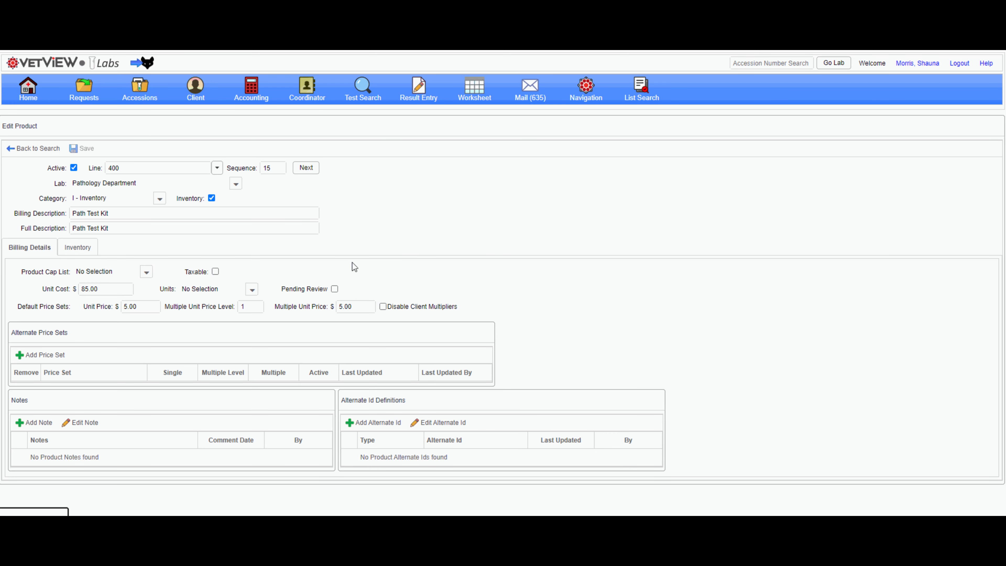
Add a new vendor named Pathology Supplier ABC for the product, entering the vendor's account number.
{"action": "left_click", "coordinate": [87, 250]}
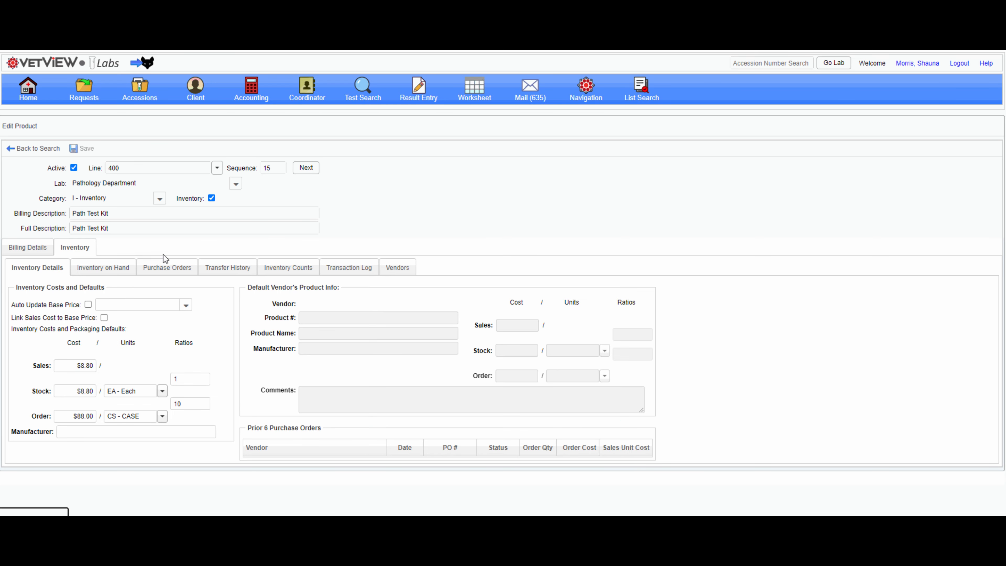
{"action": "left_click", "coordinate": [386, 272]}
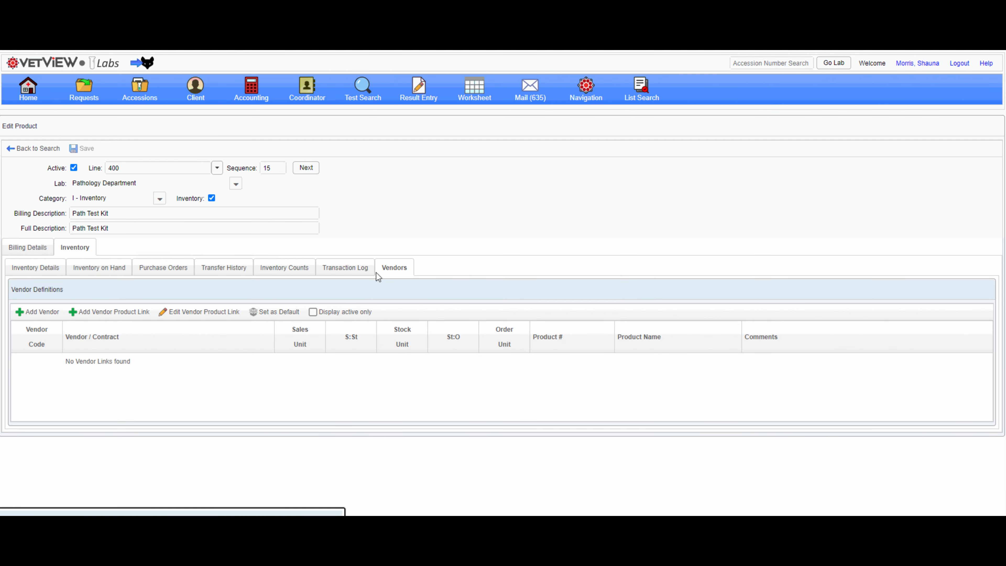
{"action": "left_click", "coordinate": [46, 314]}
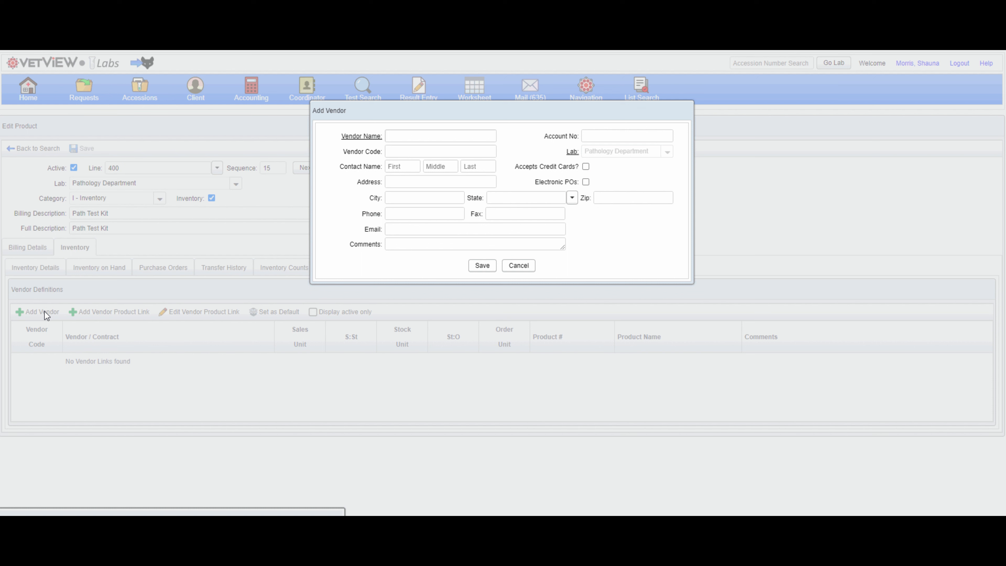
{"action": "type", "text": "Pathology Supplier ABC"}
{"action": "left_click", "coordinate": [608, 135]}
{"action": "type", "text": "89898"}
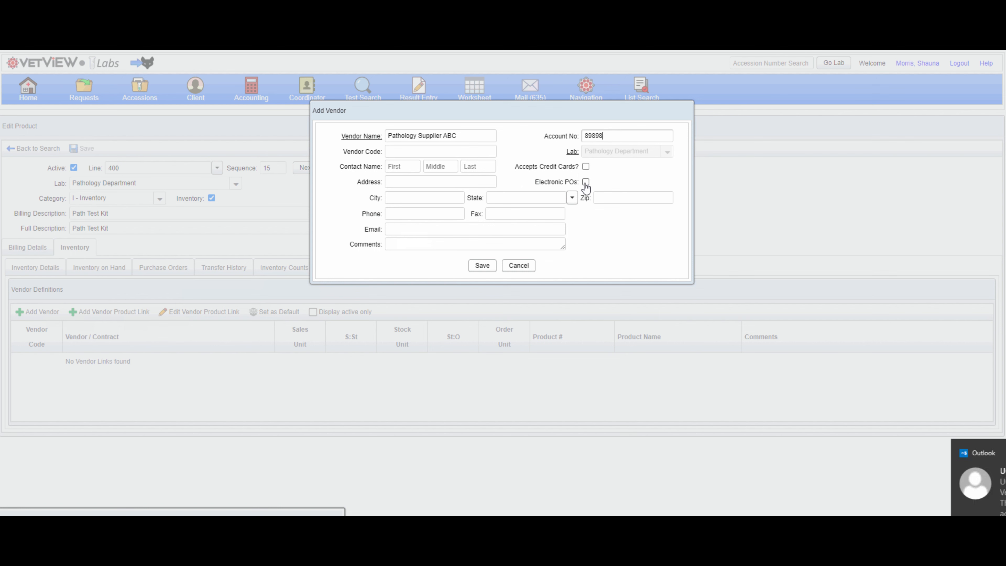
{"action": "left_click", "coordinate": [480, 268]}
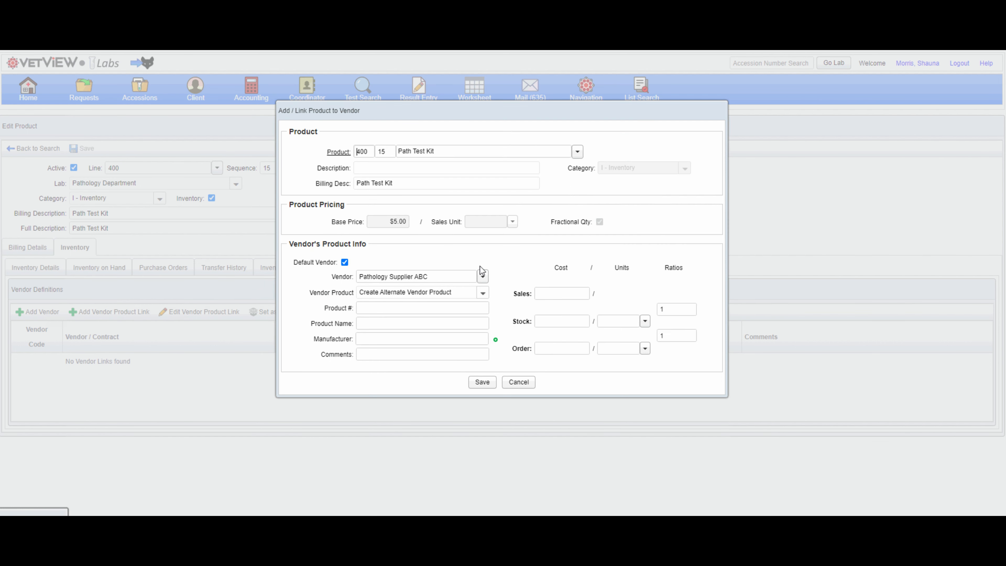
Enter vendor product number 8521 and product name Path est Kit in the vendor product link.
{"action": "left_click", "coordinate": [436, 307]}
{"action": "type", "text": "8521"}
{"action": "left_click", "coordinate": [427, 323]}
{"action": "type", "text": "Path est Kit"}
Set the vendor link's order cost to 88 per CS - CASE, stock unit EA - Each with ratio 10, and save it.
{"action": "left_click", "coordinate": [579, 351]}
{"action": "type", "text": "88"}
{"action": "left_click", "coordinate": [604, 349]}
{"action": "type", "text": "ease"}
{"action": "left_click", "coordinate": [620, 370]}
{"action": "left_click", "coordinate": [669, 334]}
{"action": "type", "text": "0"}
{"action": "left_click", "coordinate": [626, 320]}
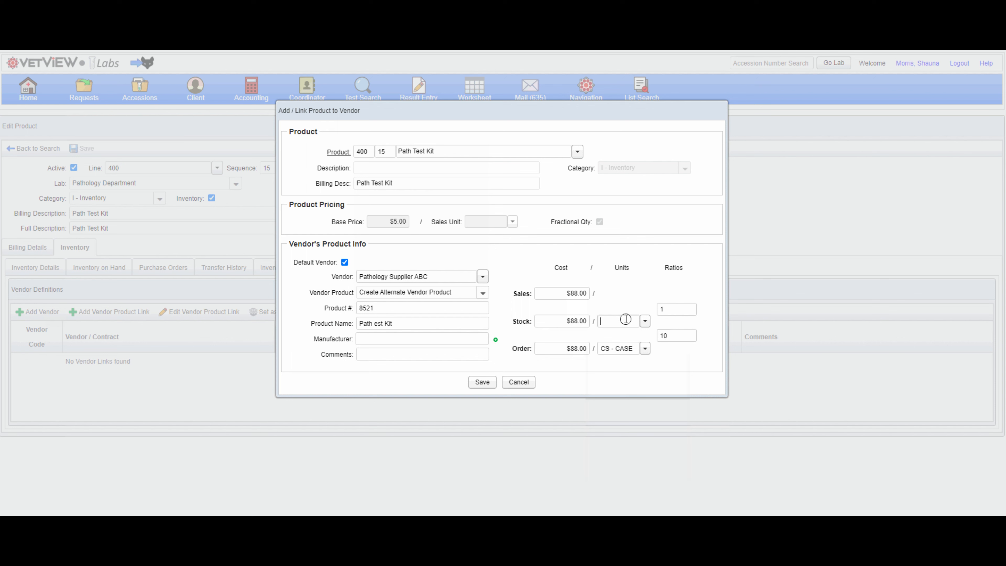
{"action": "type", "text": "ea"}
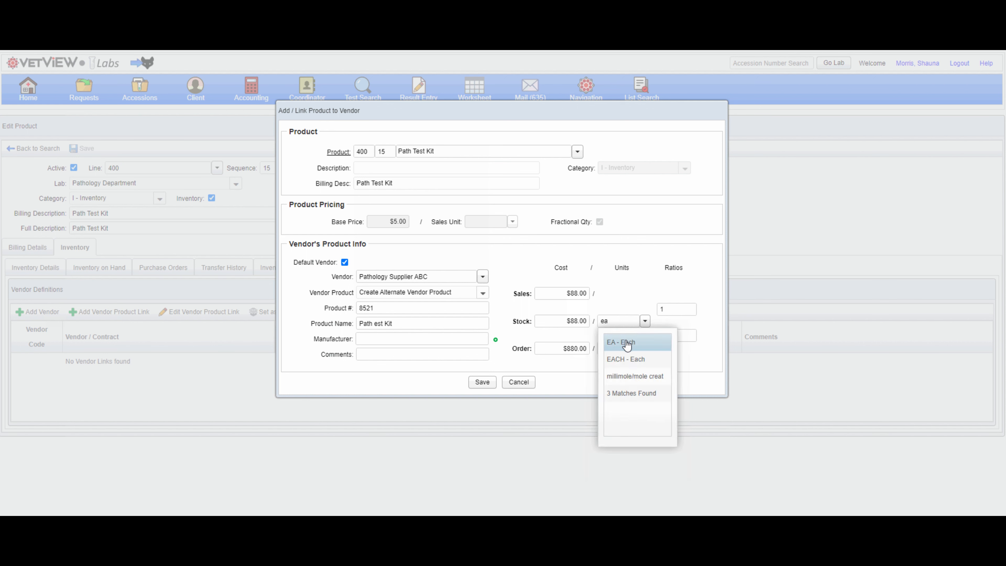
{"action": "left_click", "coordinate": [627, 344]}
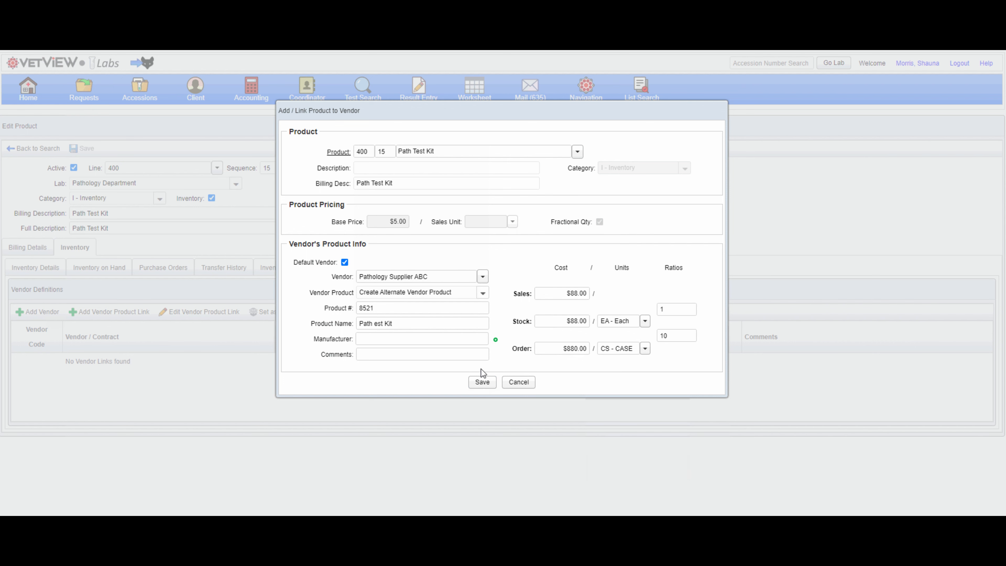
{"action": "left_click", "coordinate": [481, 381]}
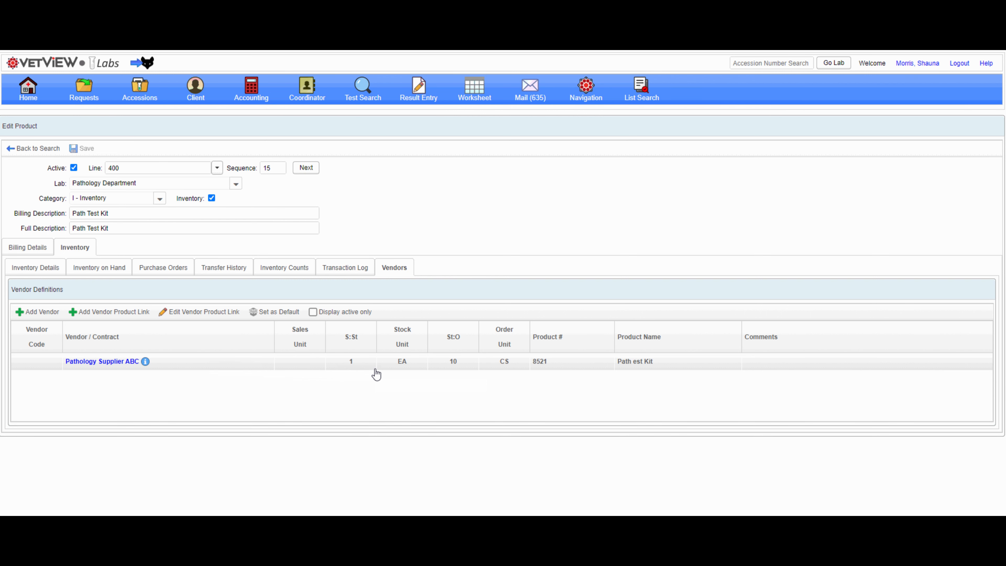
Add a vendor product link to ABC Lab Supplier with product number 9353g and product name Test Kits IIV.
{"action": "left_click", "coordinate": [114, 311]}
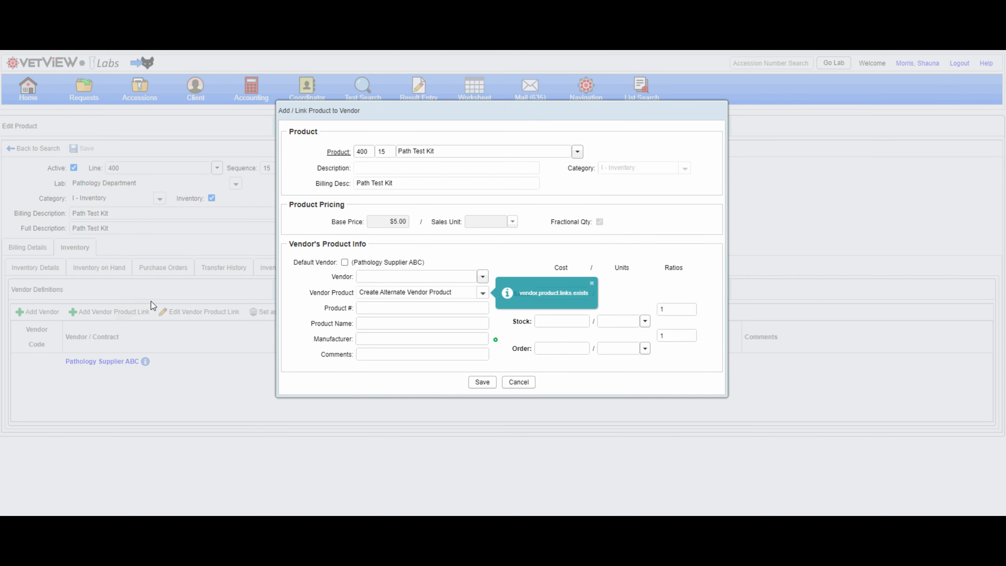
{"action": "left_click", "coordinate": [388, 278]}
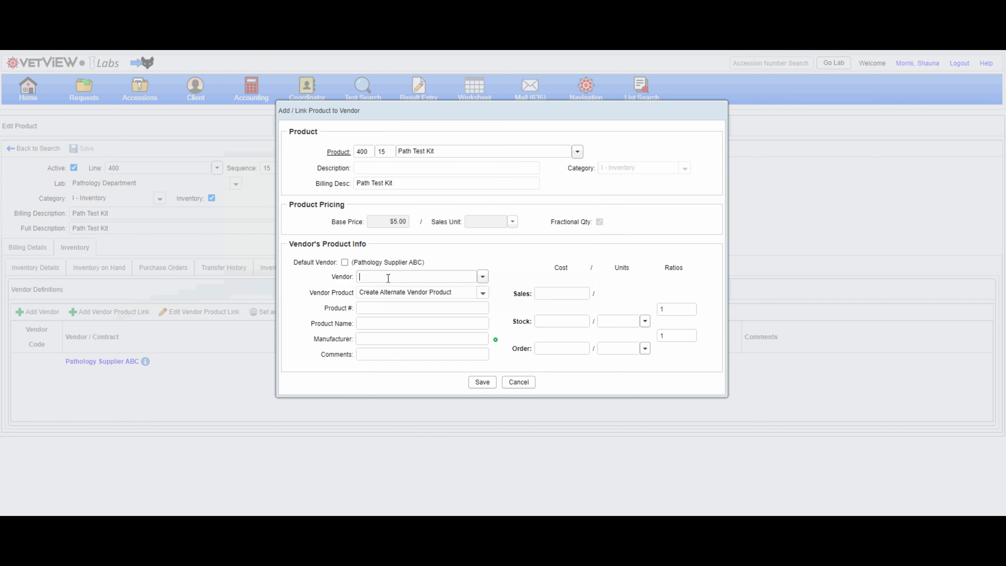
{"action": "type", "text": "Lab"}
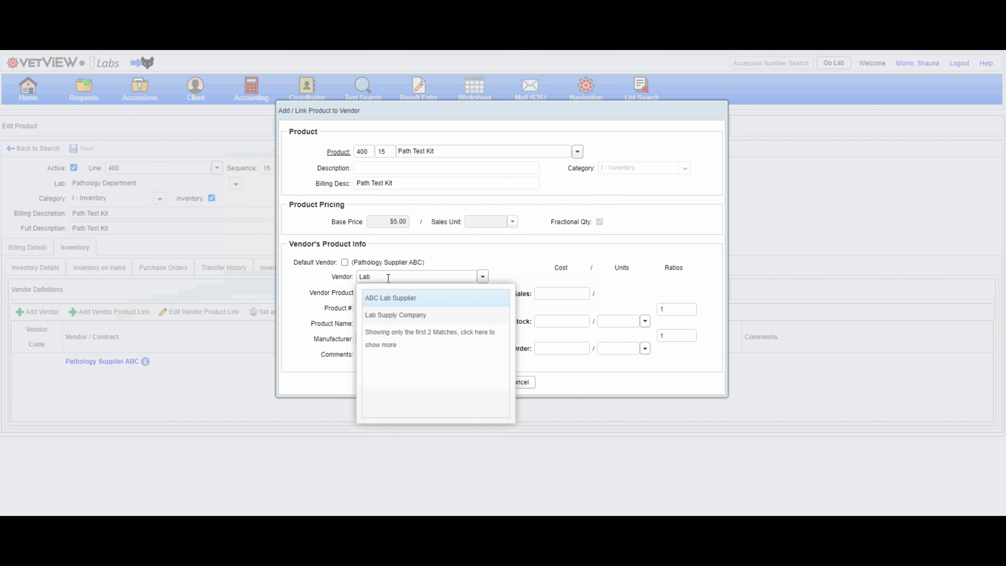
{"action": "left_click", "coordinate": [389, 304]}
{"action": "left_click", "coordinate": [389, 304]}
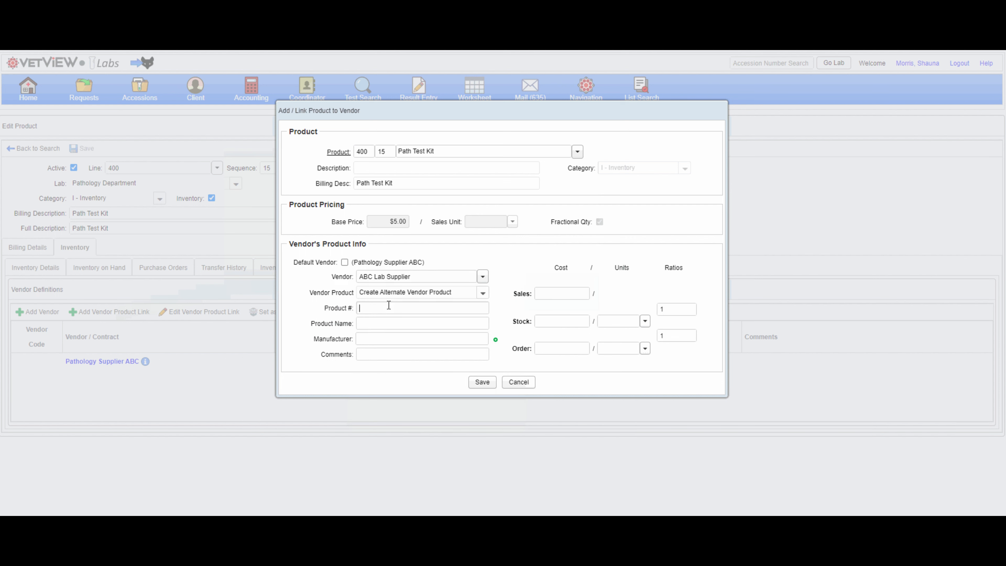
{"action": "type", "text": "9353g"}
{"action": "left_click", "coordinate": [385, 324]}
{"action": "type", "text": "Test Kits I"}
{"action": "type", "text": " IV"}
{"action": "type", "text": "92"}
Set this link's order cost to 92 per CS, stock unit EA with ratio 25, and save it.
{"action": "left_click", "coordinate": [645, 348]}
{"action": "scroll", "coordinate": [640, 405], "scroll_direction": "down", "scroll_amount": 5}
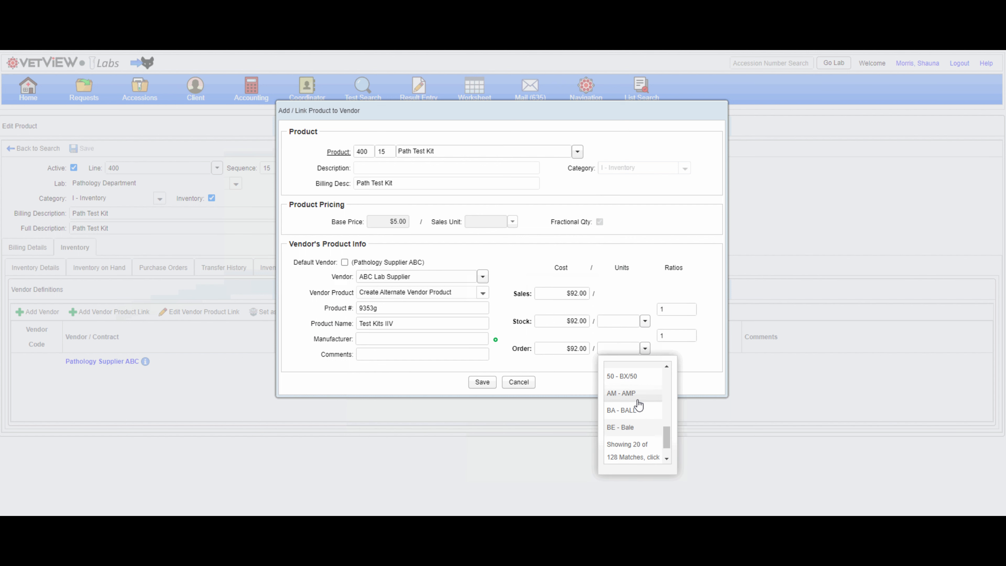
{"action": "left_click", "coordinate": [621, 353]}
{"action": "type", "text": "CS"}
{"action": "left_click", "coordinate": [626, 363]}
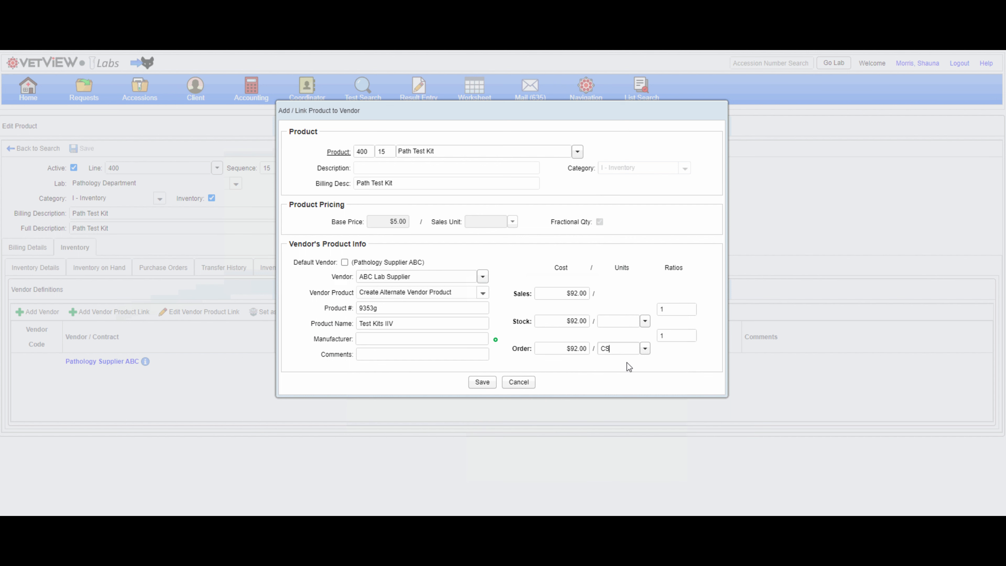
{"action": "left_click", "coordinate": [621, 321]}
{"action": "type", "text": "eac"}
{"action": "left_click", "coordinate": [626, 342]}
{"action": "left_click", "coordinate": [655, 338]}
{"action": "type", "text": "25"}
{"action": "left_click", "coordinate": [481, 390]}
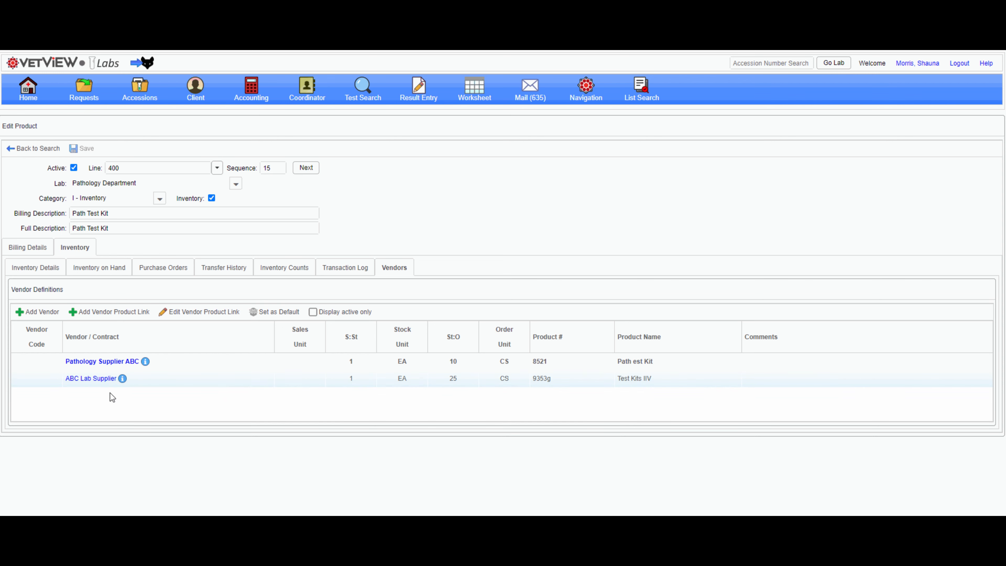
Make ABC Lab Supplier the product's default vendor.
{"action": "mouse_move", "coordinate": [123, 379]}
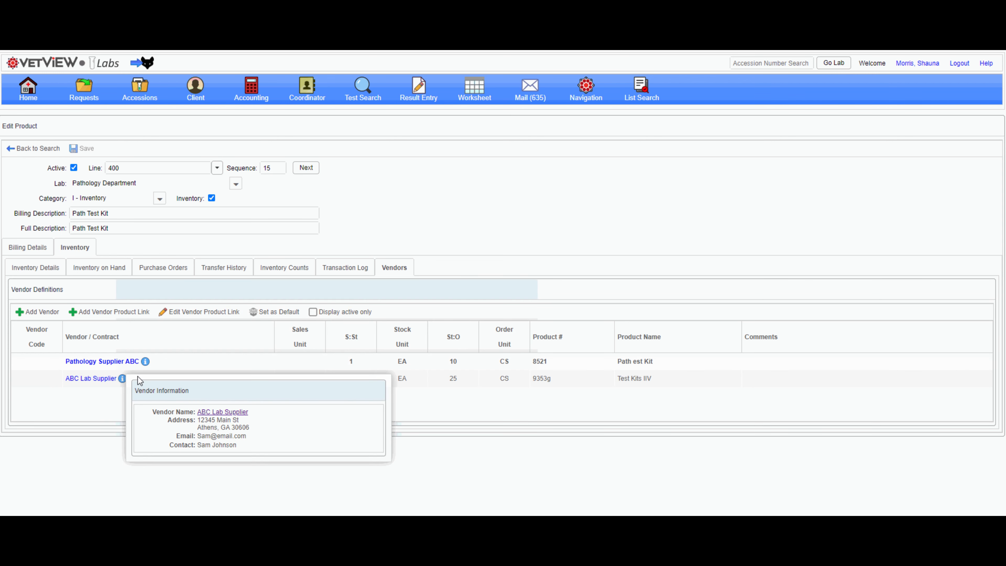
{"action": "mouse_move", "coordinate": [145, 363]}
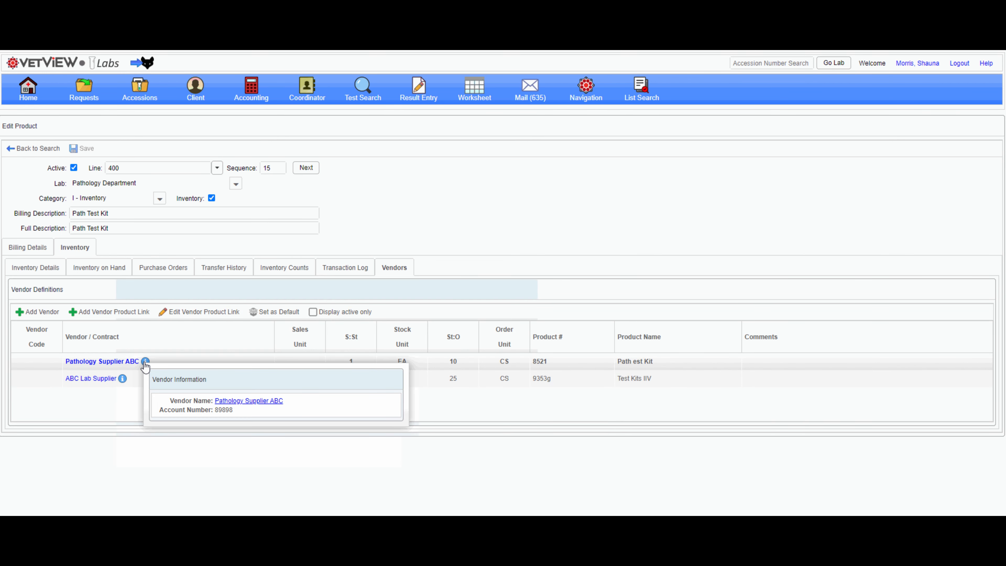
{"action": "left_click", "coordinate": [168, 382]}
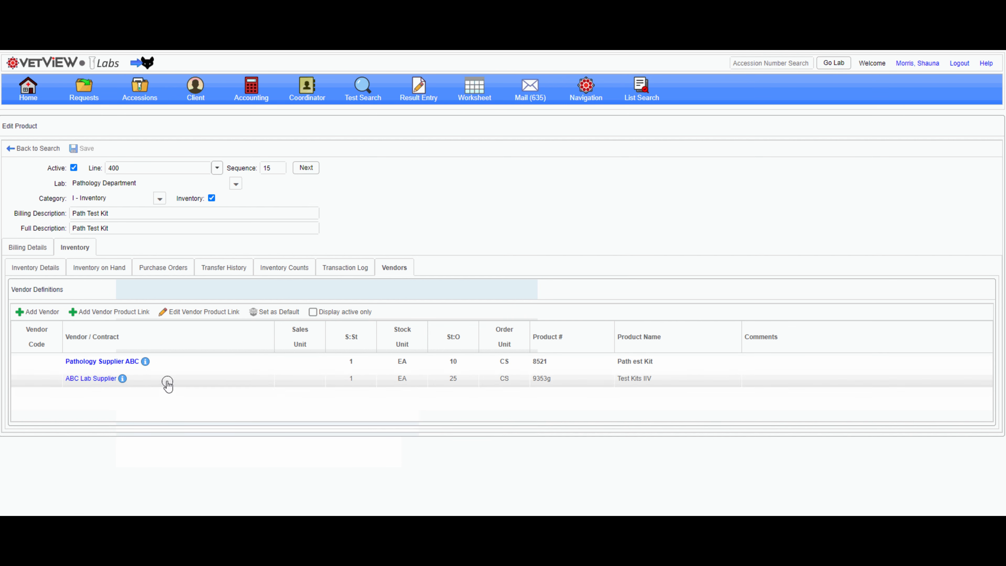
{"action": "left_click", "coordinate": [263, 312]}
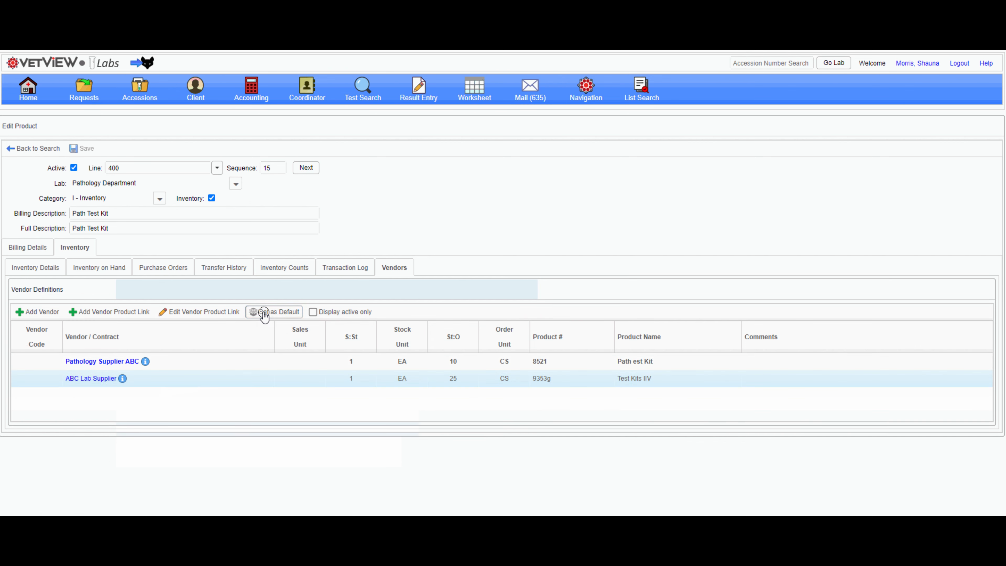
{"action": "left_click", "coordinate": [484, 165]}
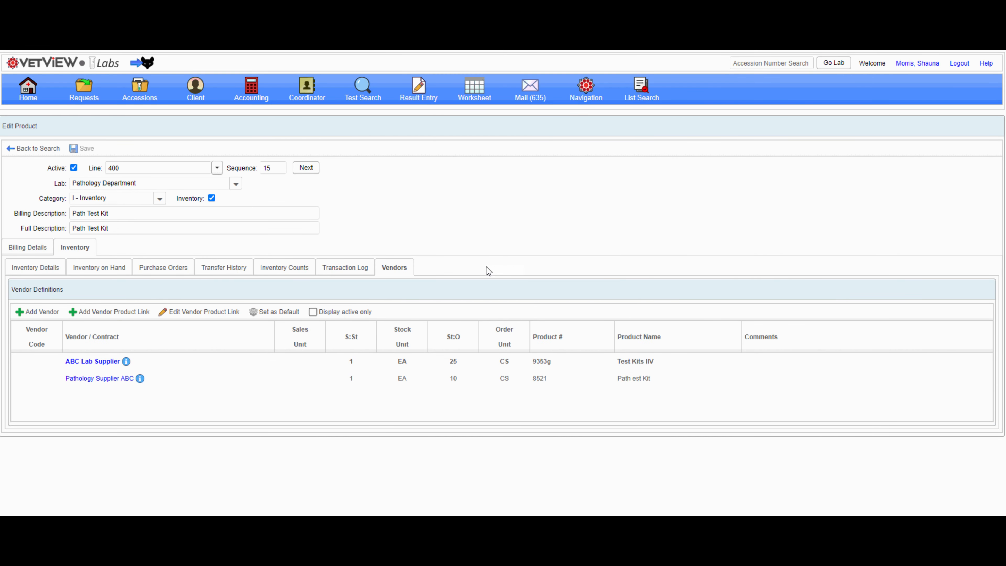
Add an on-hand inventory record for the product at Pathology Storage with a quantity of 13.
{"action": "left_click", "coordinate": [97, 273]}
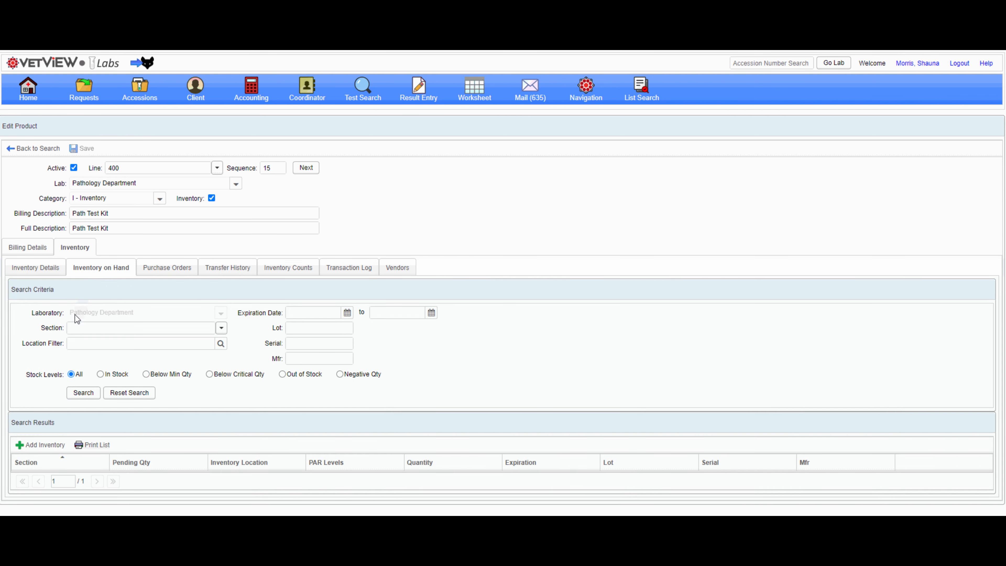
{"action": "left_click", "coordinate": [41, 448]}
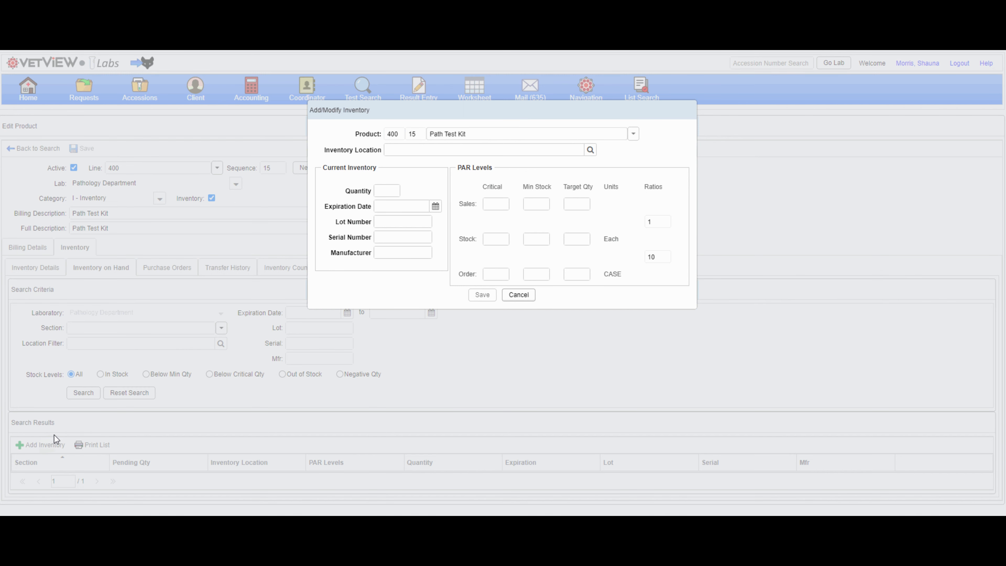
{"action": "left_click", "coordinate": [589, 151]}
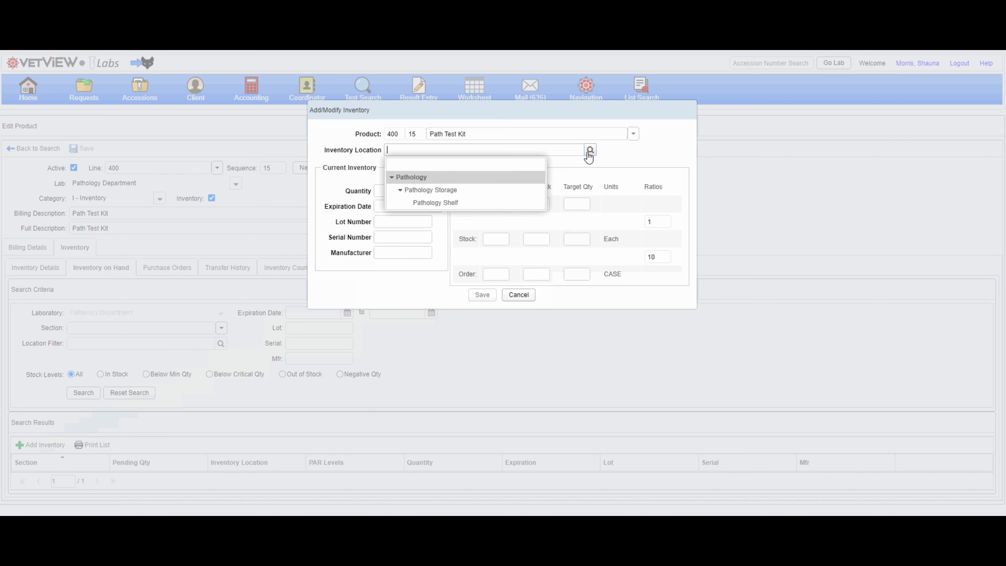
{"action": "left_click", "coordinate": [450, 193]}
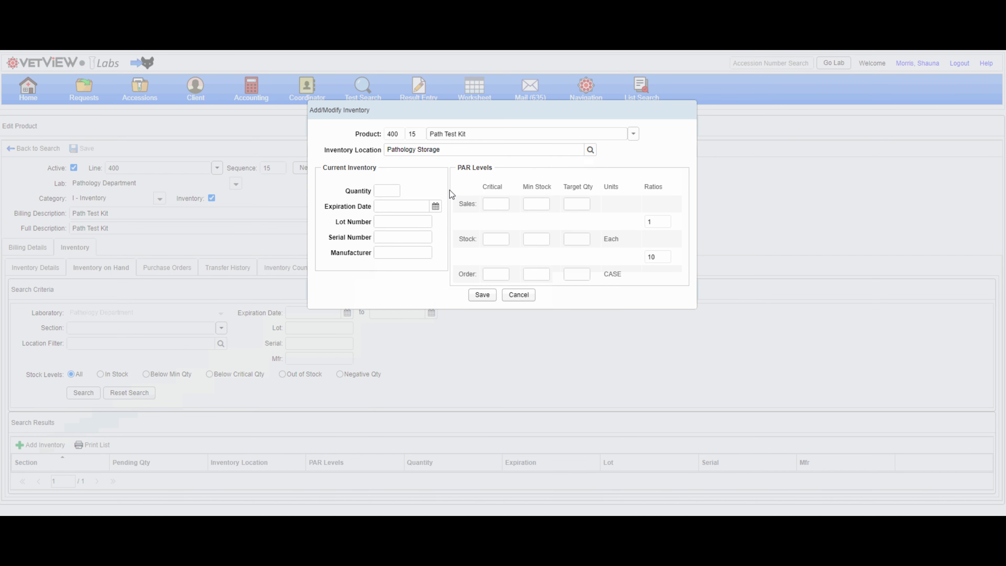
{"action": "left_click", "coordinate": [384, 190]}
{"action": "type", "text": "13"}
Set this inventory record's expiration date to Jul 1, 2025.
{"action": "left_click", "coordinate": [436, 207]}
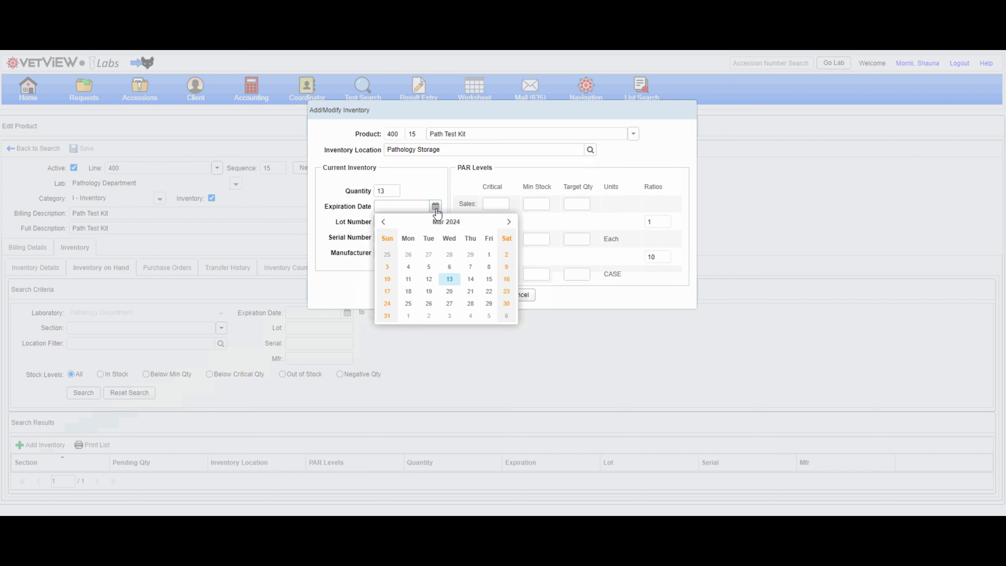
{"action": "left_click", "coordinate": [459, 222]}
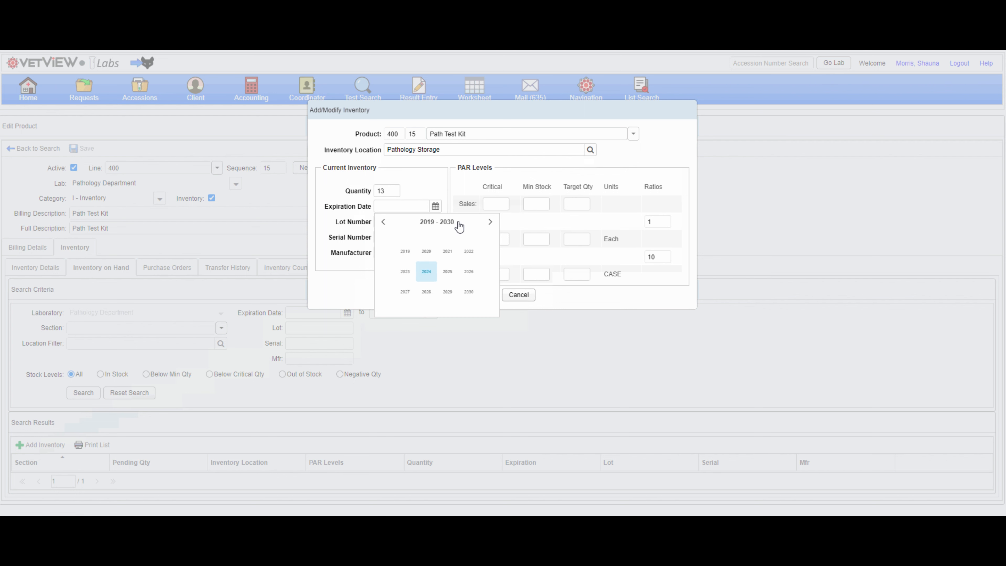
{"action": "left_click", "coordinate": [452, 270]}
{"action": "left_click", "coordinate": [451, 274]}
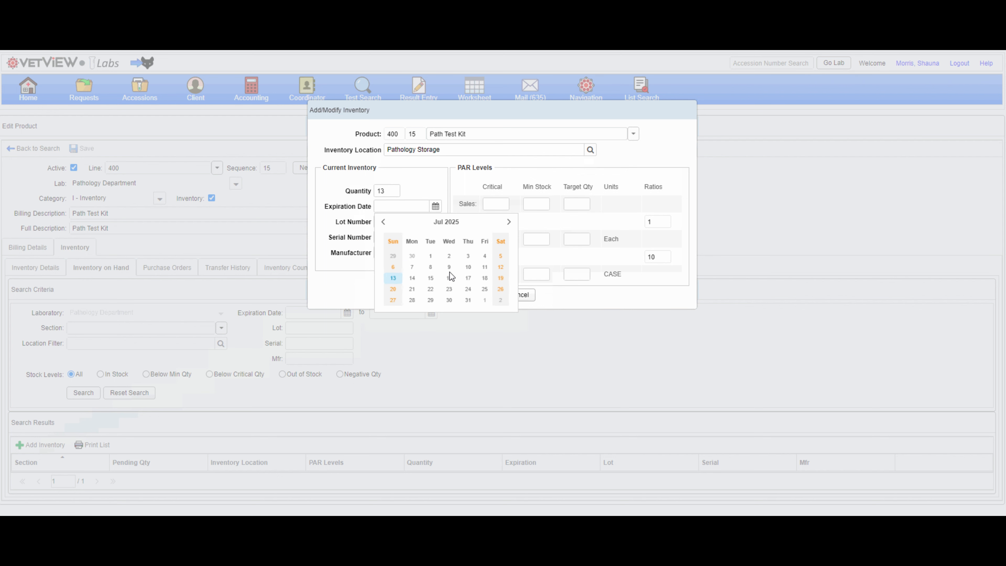
{"action": "left_click", "coordinate": [427, 254]}
{"action": "left_click", "coordinate": [409, 223]}
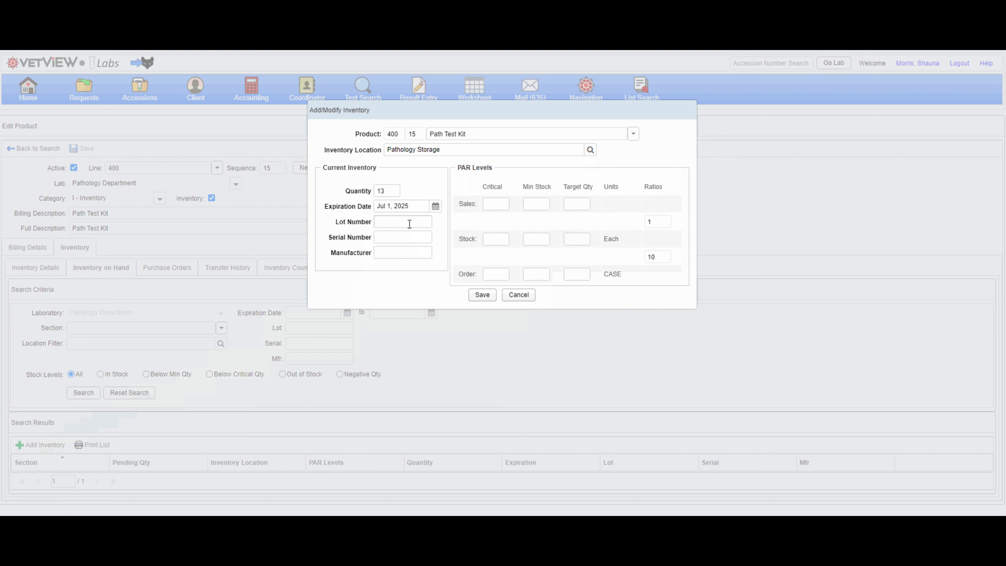
Enter lot number 4578, serial number 565-747-884 and manufacturer PXG, then save the inventory record.
{"action": "type", "text": "4578"}
{"action": "left_click", "coordinate": [402, 234]}
{"action": "type", "text": "565-747-884"}
{"action": "left_click", "coordinate": [400, 252]}
{"action": "type", "text": "PXG"}
{"action": "left_click", "coordinate": [480, 294]}
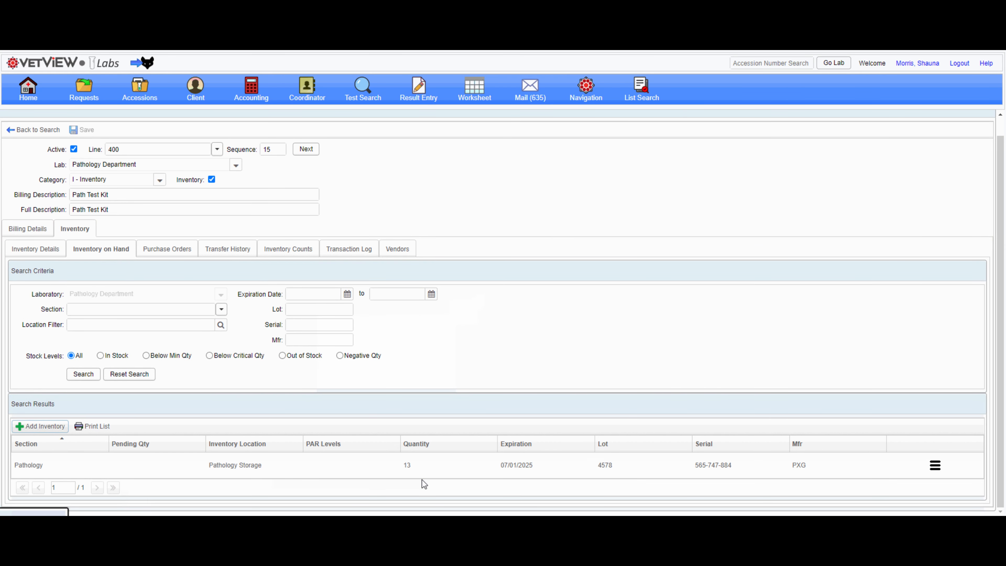
Add a second inventory record at Pathology Storage - Pathology Shelf with a quantity of 2.
{"action": "left_click", "coordinate": [61, 427]}
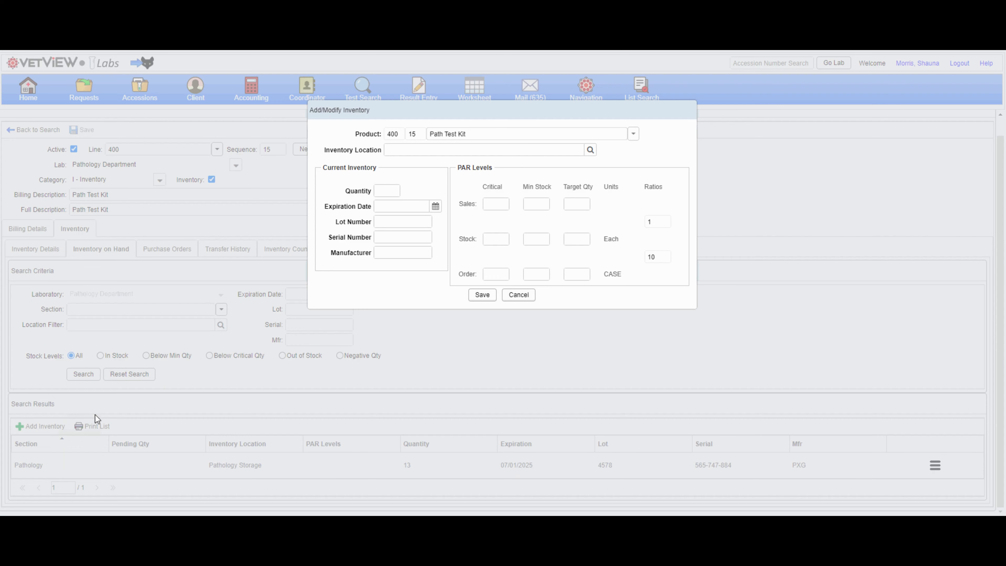
{"action": "left_click", "coordinate": [590, 150]}
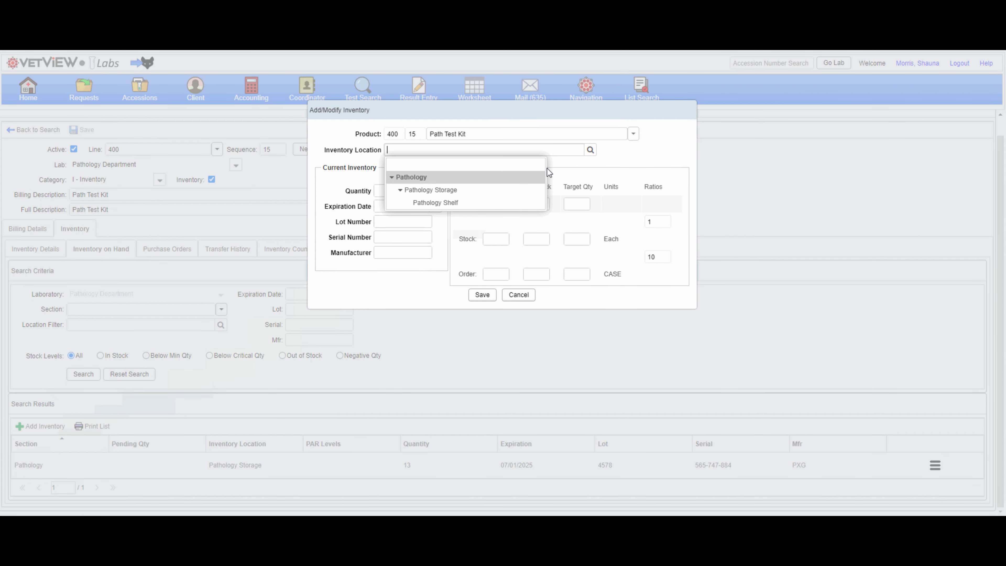
{"action": "left_click", "coordinate": [451, 204]}
{"action": "left_click", "coordinate": [394, 192]}
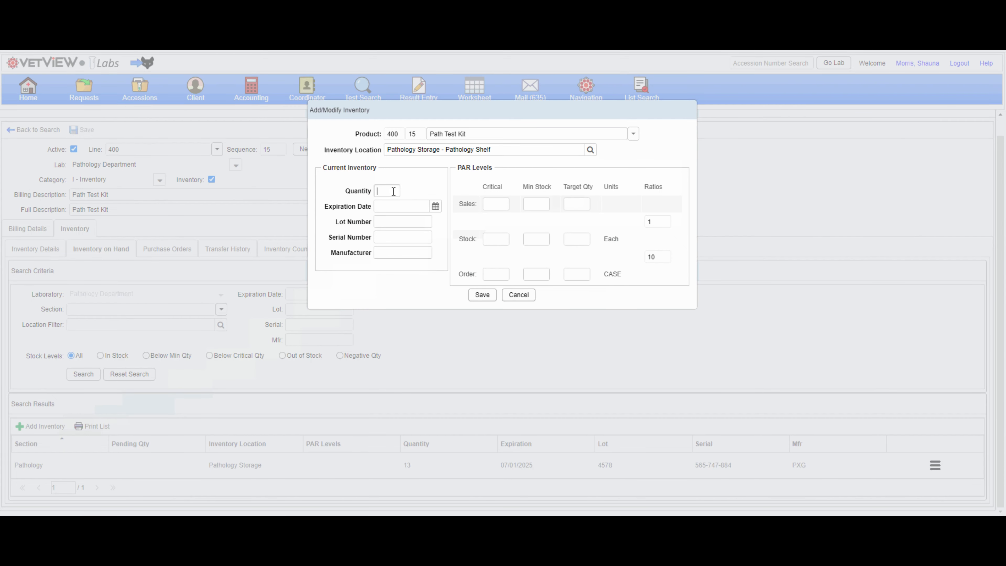
{"action": "type", "text": "2"}
Set the second record's expiration date to Jun 12, 2024 and save it.
{"action": "left_click", "coordinate": [435, 207]}
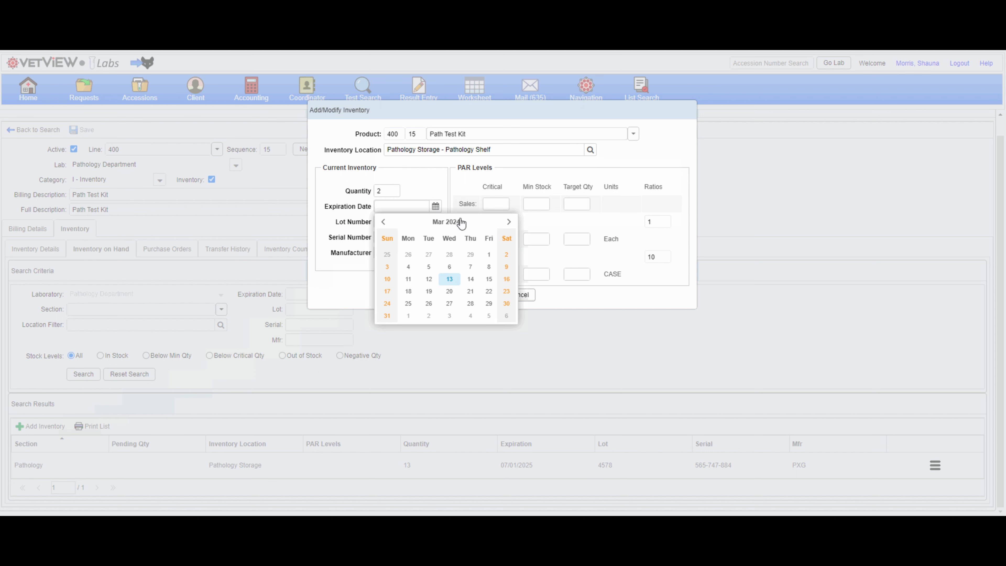
{"action": "left_click", "coordinate": [440, 222]}
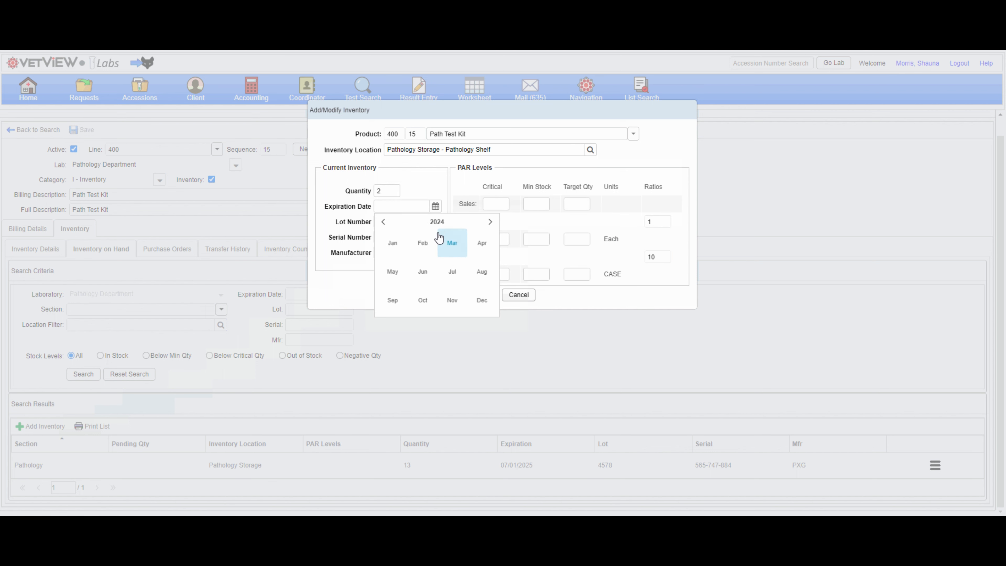
{"action": "left_click", "coordinate": [422, 271]}
{"action": "left_click", "coordinate": [448, 280]}
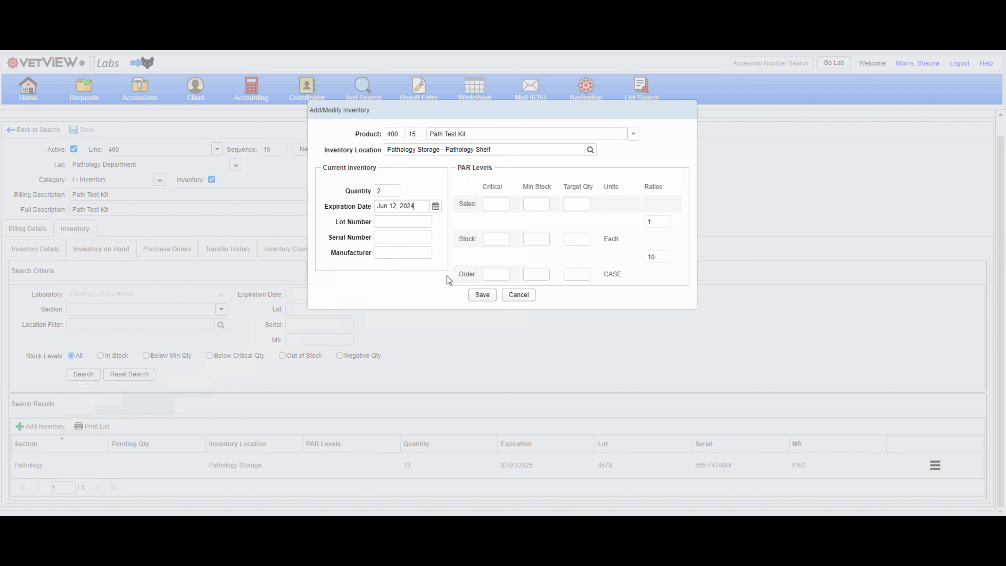
{"action": "left_click", "coordinate": [477, 295]}
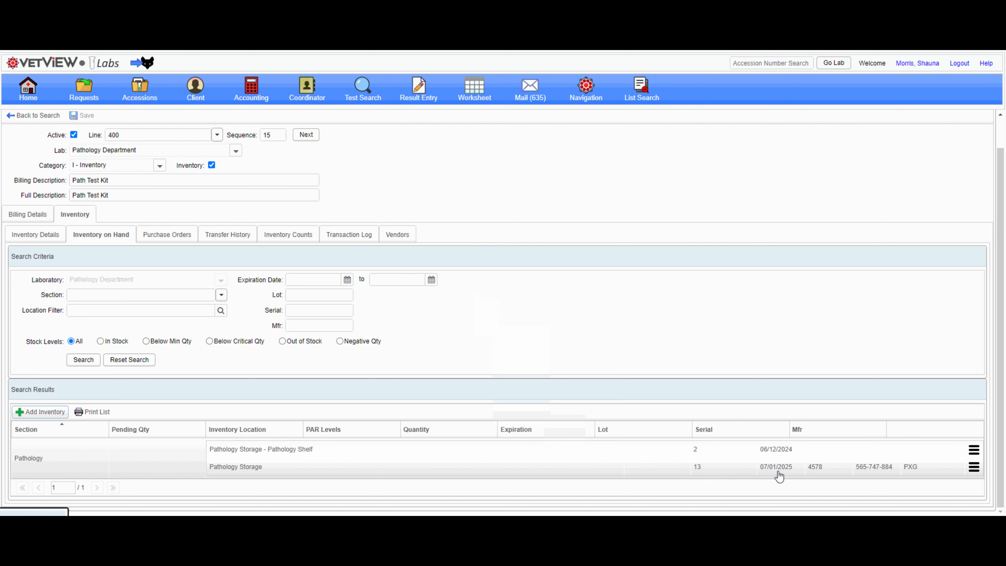
Open the product's inventory details to review its costs and default vendor information.
{"action": "scroll", "coordinate": [925, 473], "scroll_direction": "up", "scroll_amount": 1}
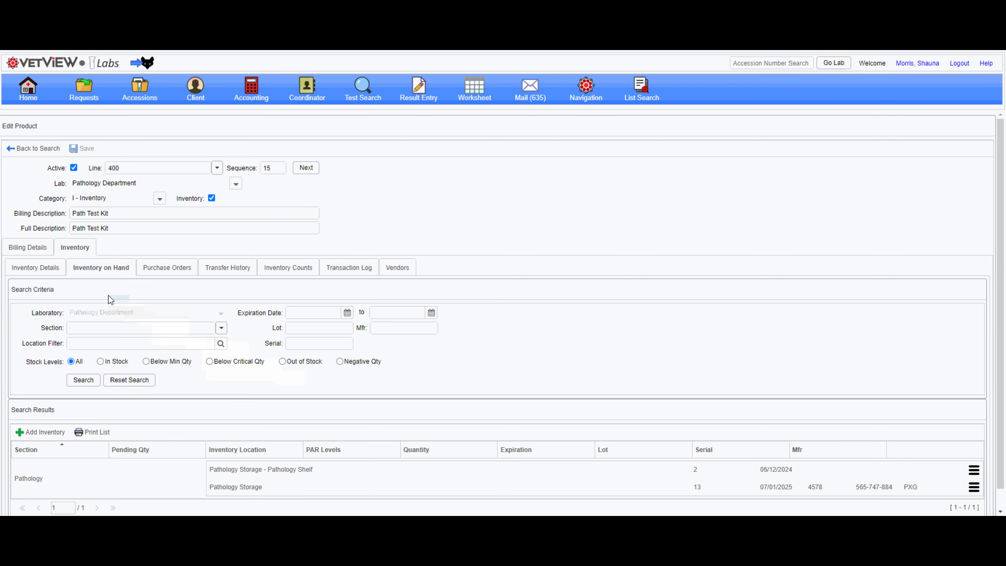
{"action": "left_click", "coordinate": [54, 271]}
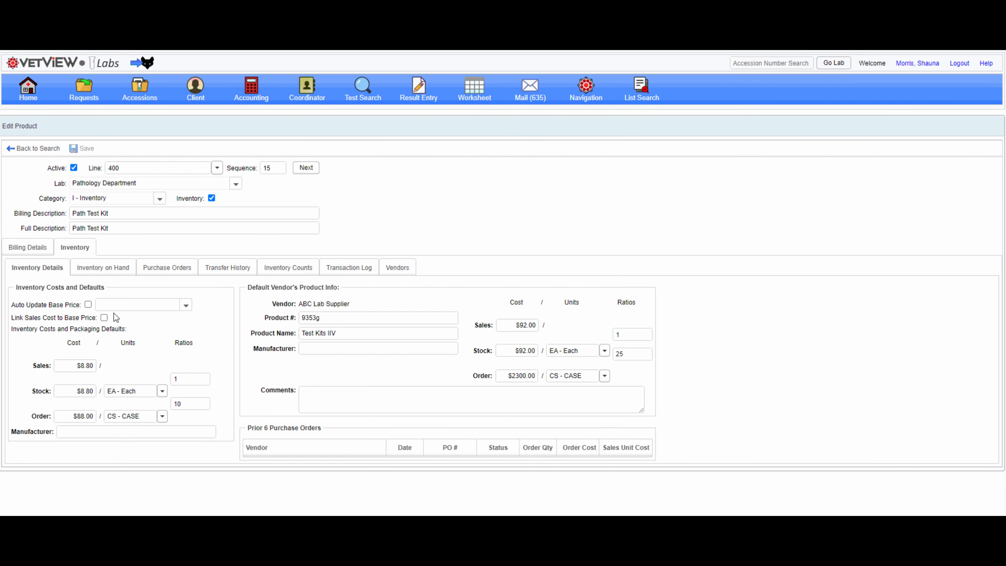